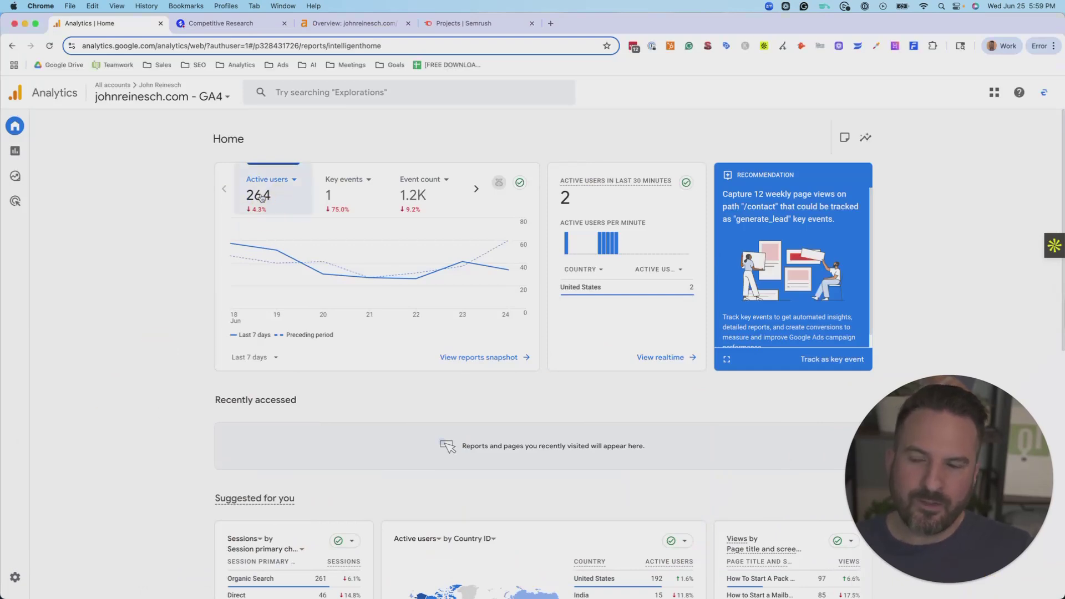
Open the Acquisition report Traffic acquisition: Session default channel group
left_click(174, 175)
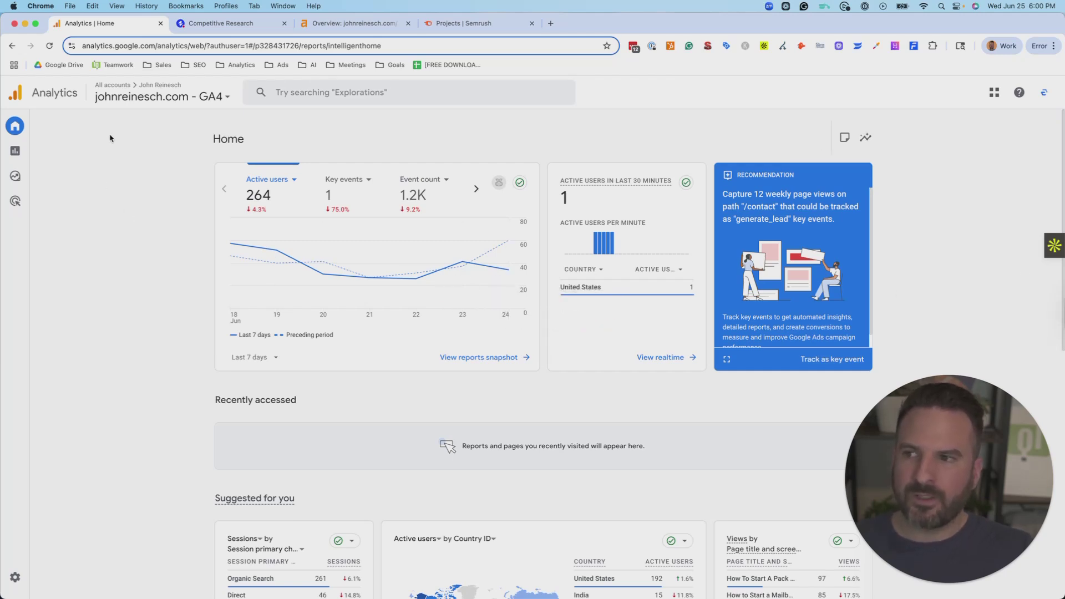
left_click(34, 152)
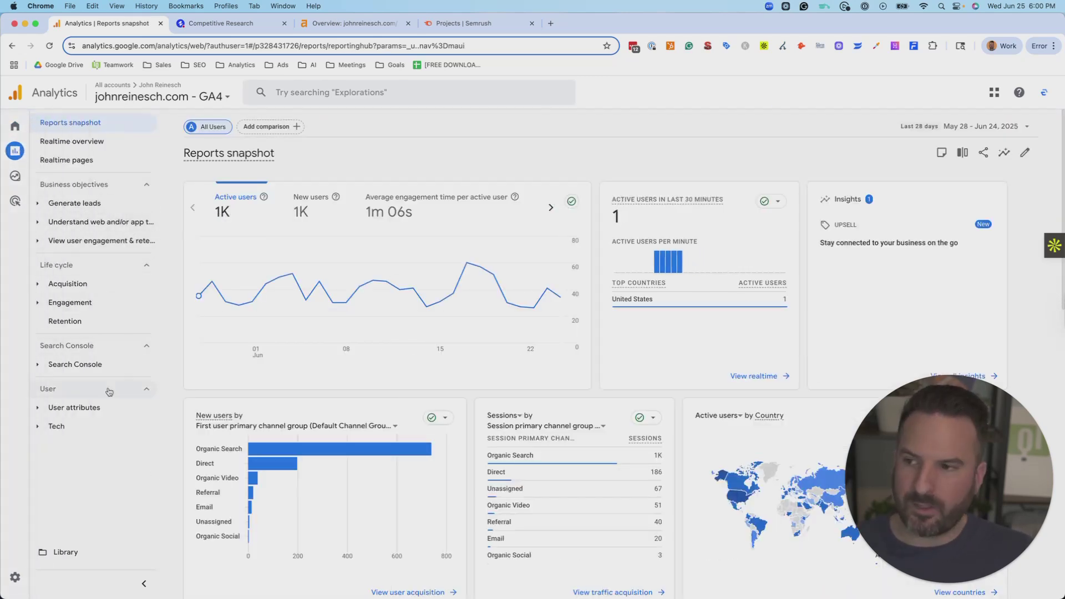
left_click(62, 285)
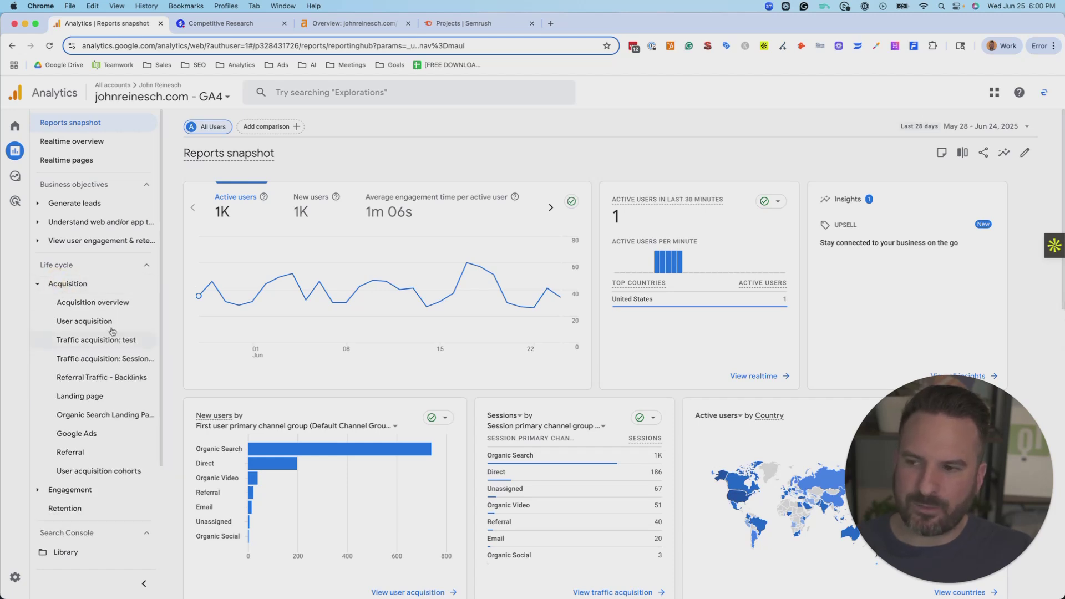
left_click(78, 360)
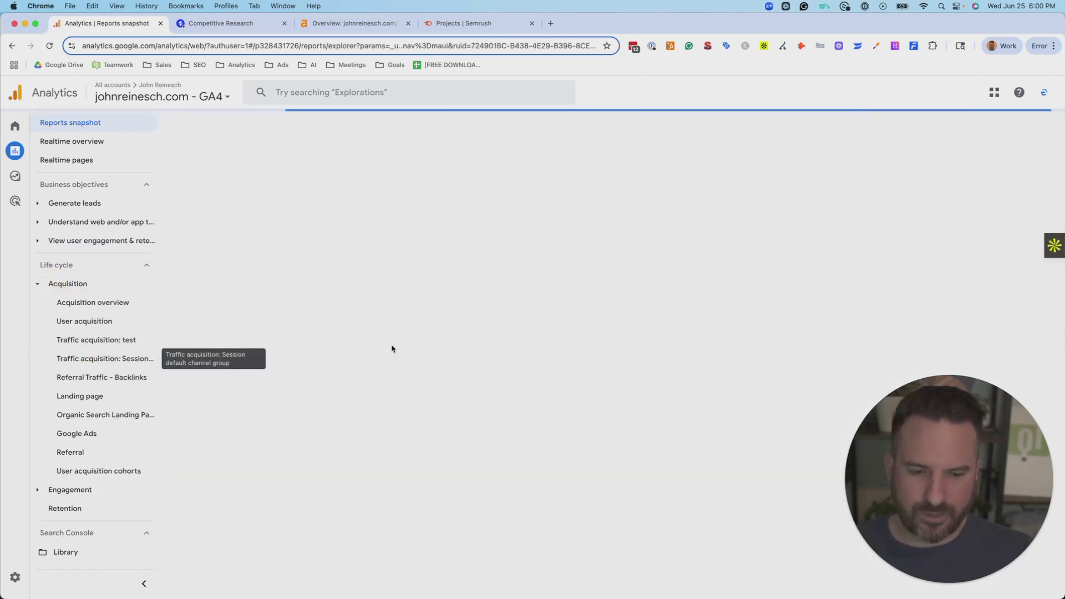
Review the channel table, highlighting the 1,388 total sessions figure
scroll(388, 333, "down", 2)
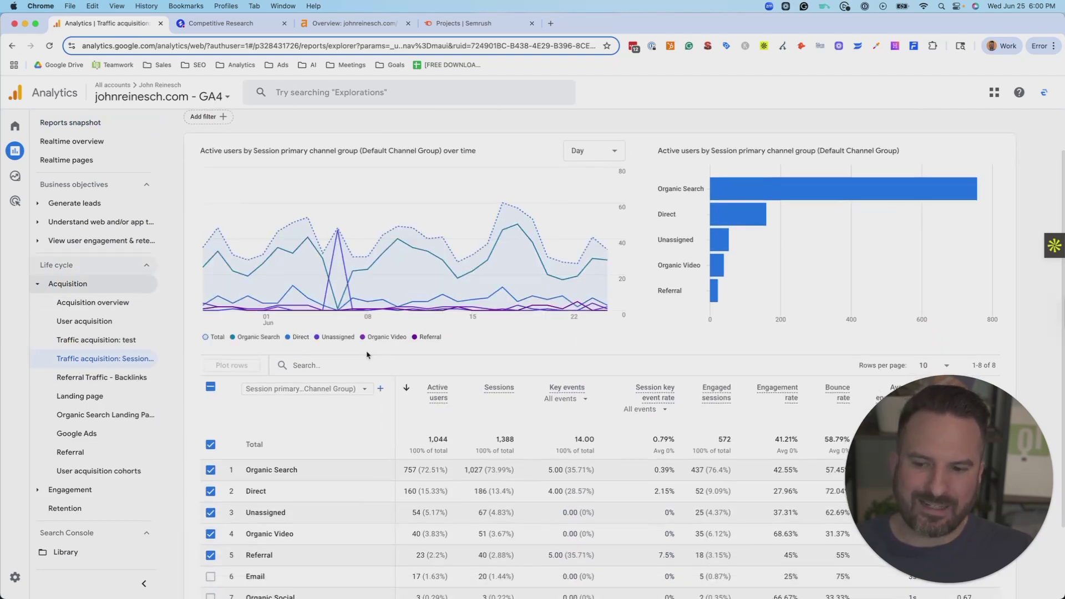
scroll(357, 356, "down", 1)
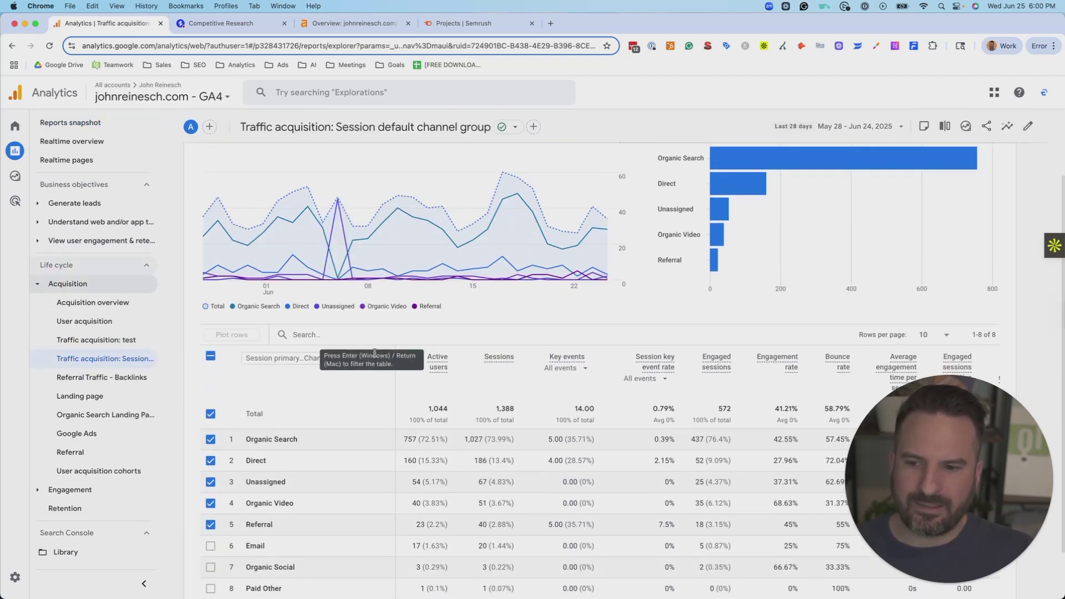
double_click(506, 409)
scroll(280, 377, "down", 2)
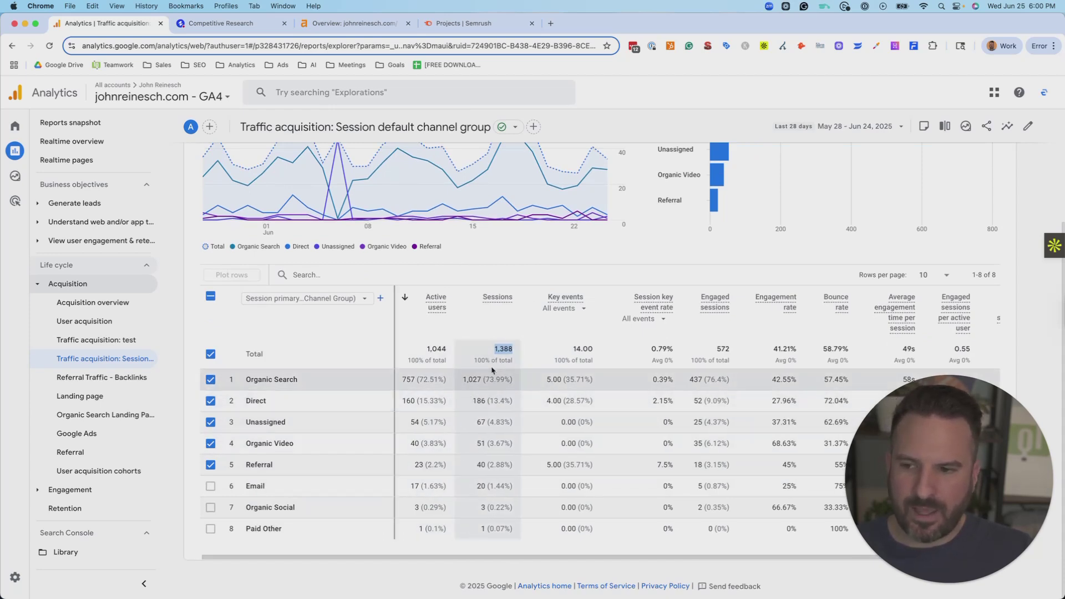
left_click(496, 347)
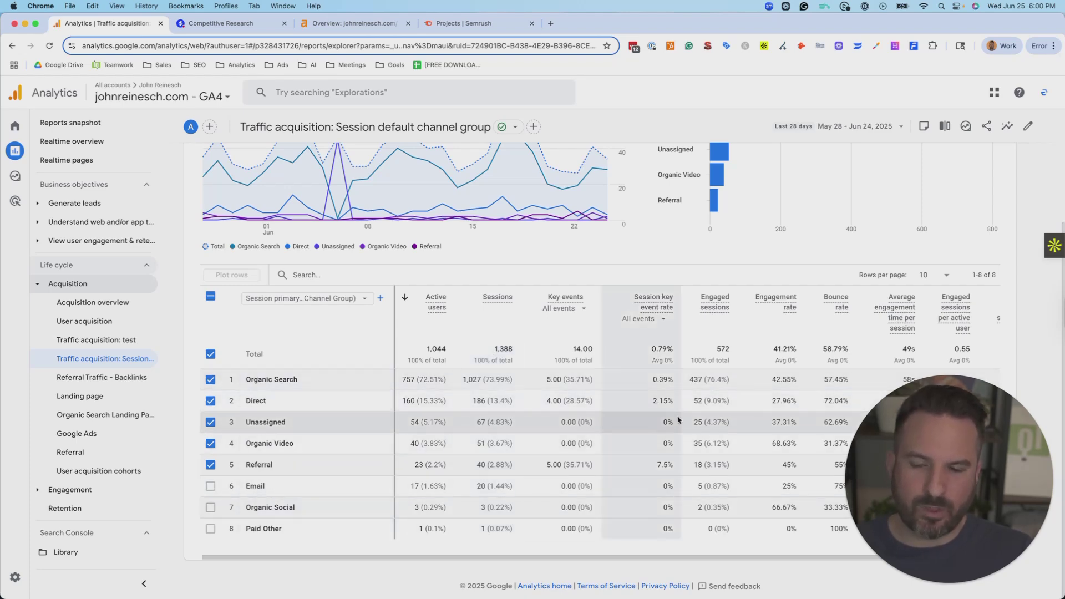
scroll(678, 420, "up", 5)
Compare the date range against the preceding period (Apr 30–May 27)
left_click(963, 125)
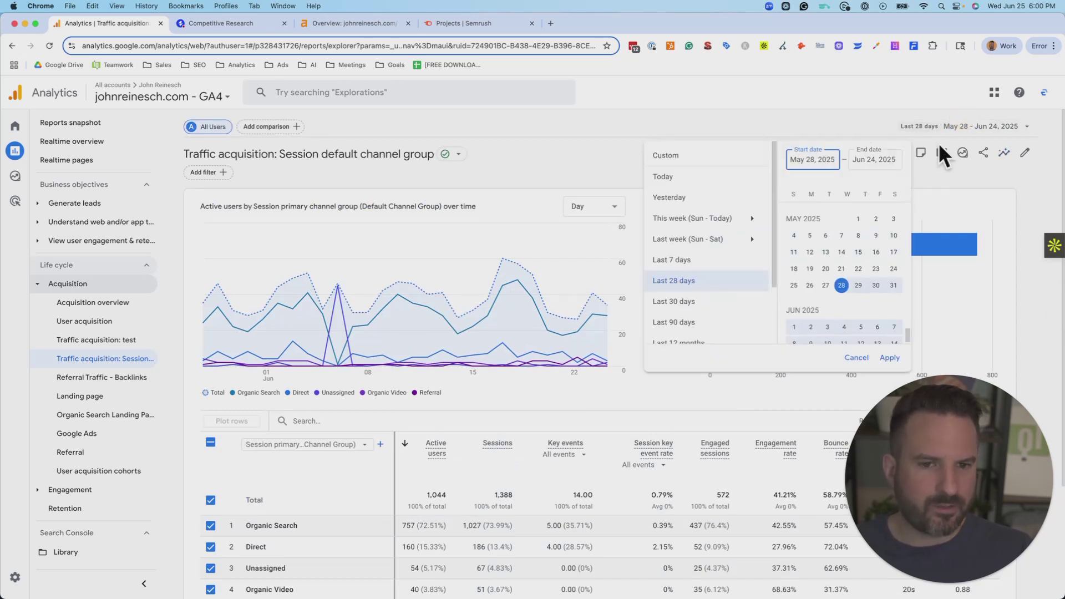
scroll(686, 295, "down", 3)
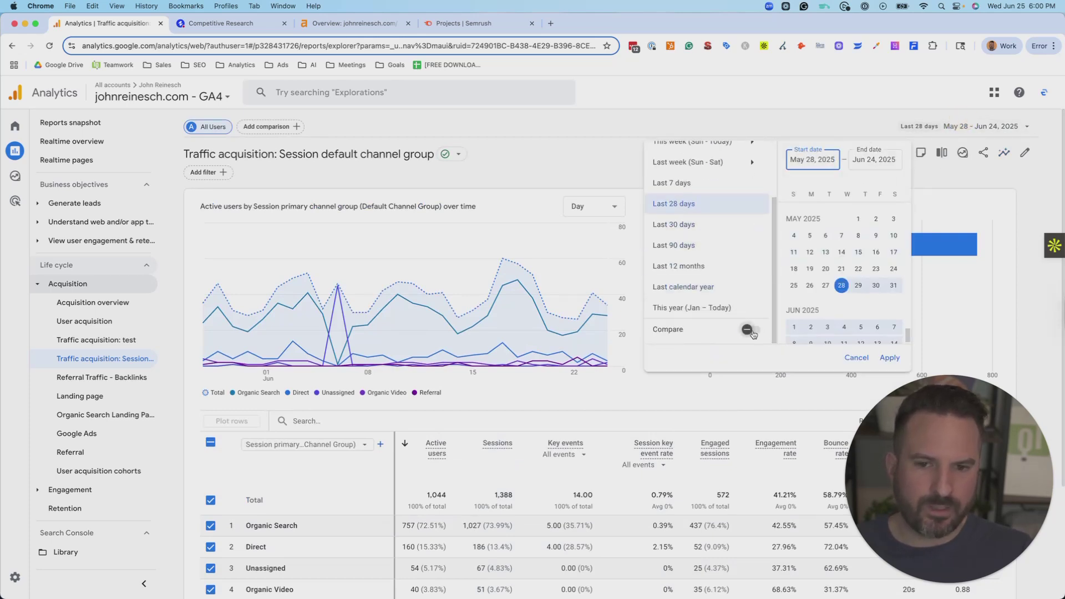
left_click(749, 330)
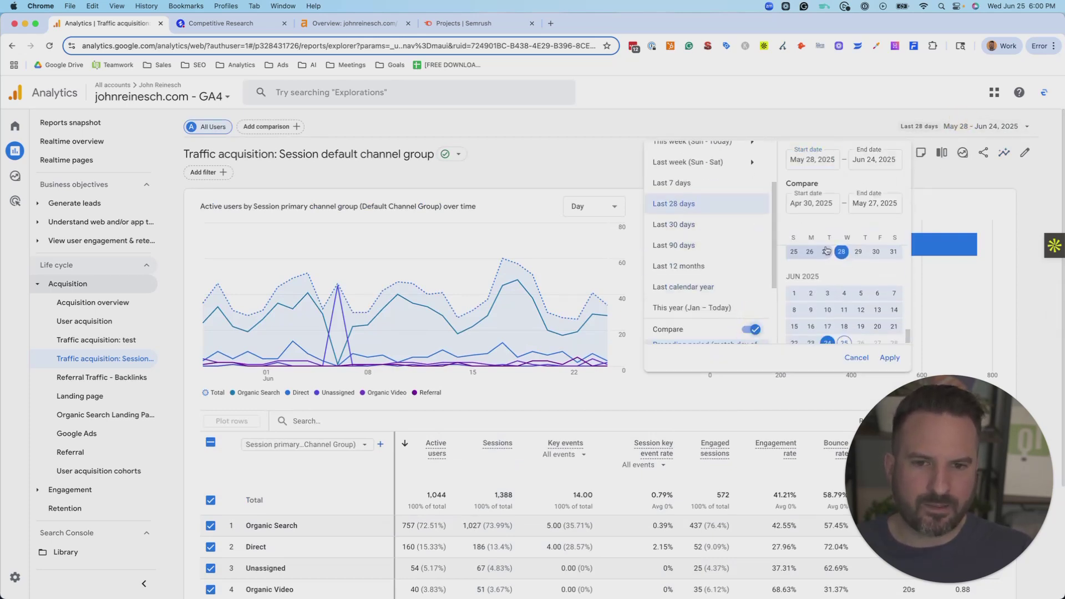
scroll(760, 251, "down", 4)
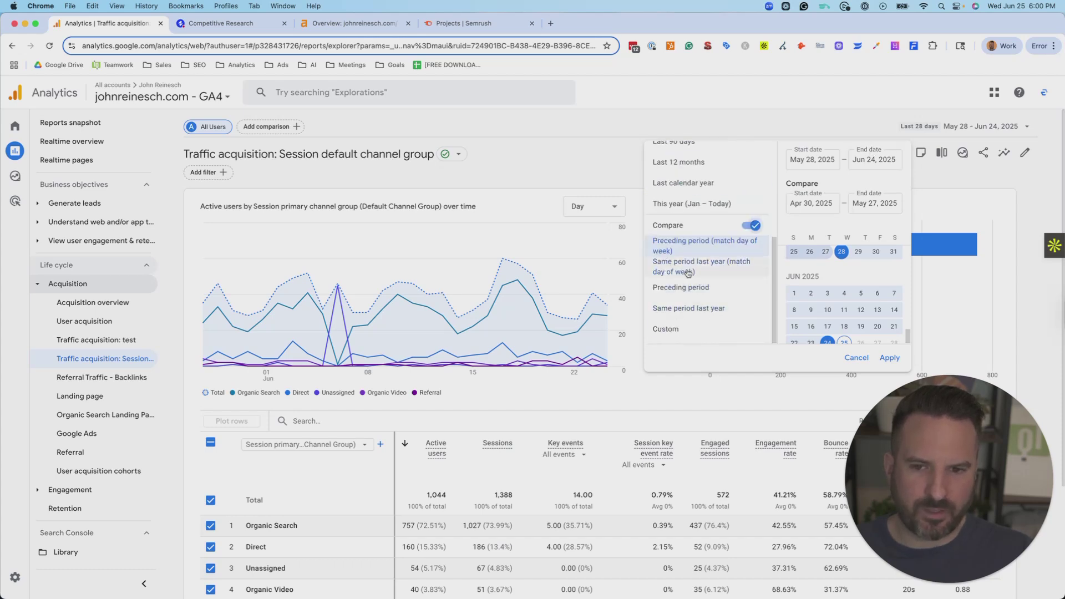
left_click(891, 359)
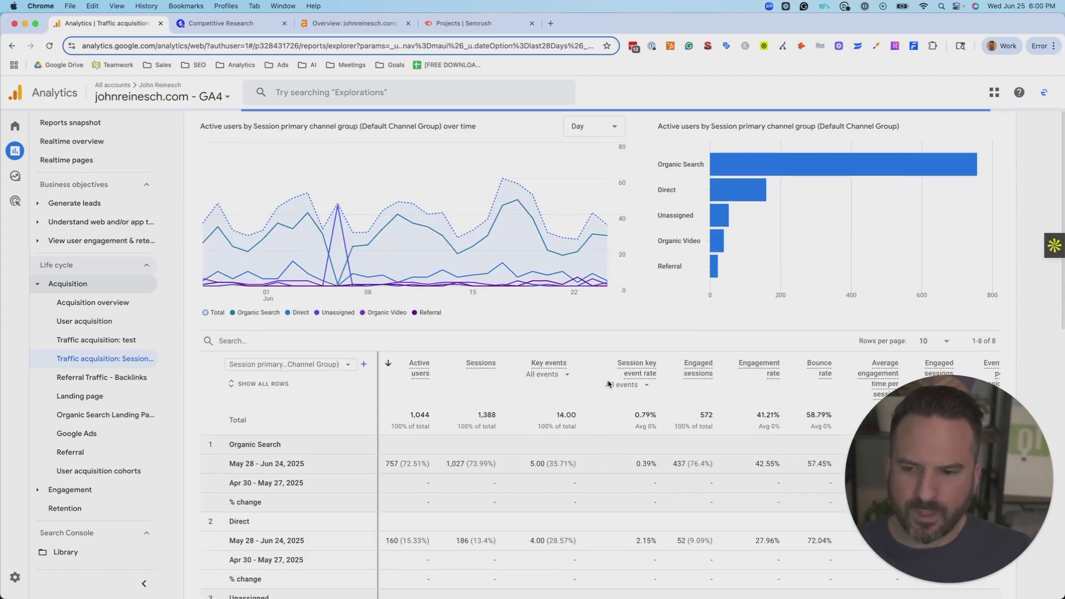
Scroll through the channel comparison and highlight the Unassigned channel name
scroll(437, 443, "down", 3)
scroll(437, 444, "down", 1)
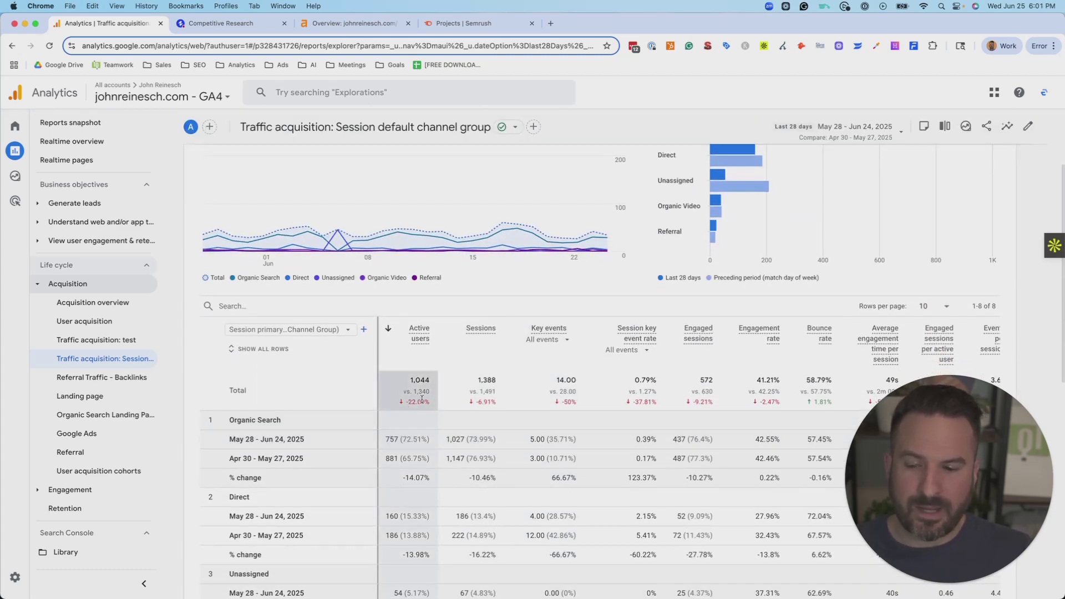
scroll(387, 401, "up", 3)
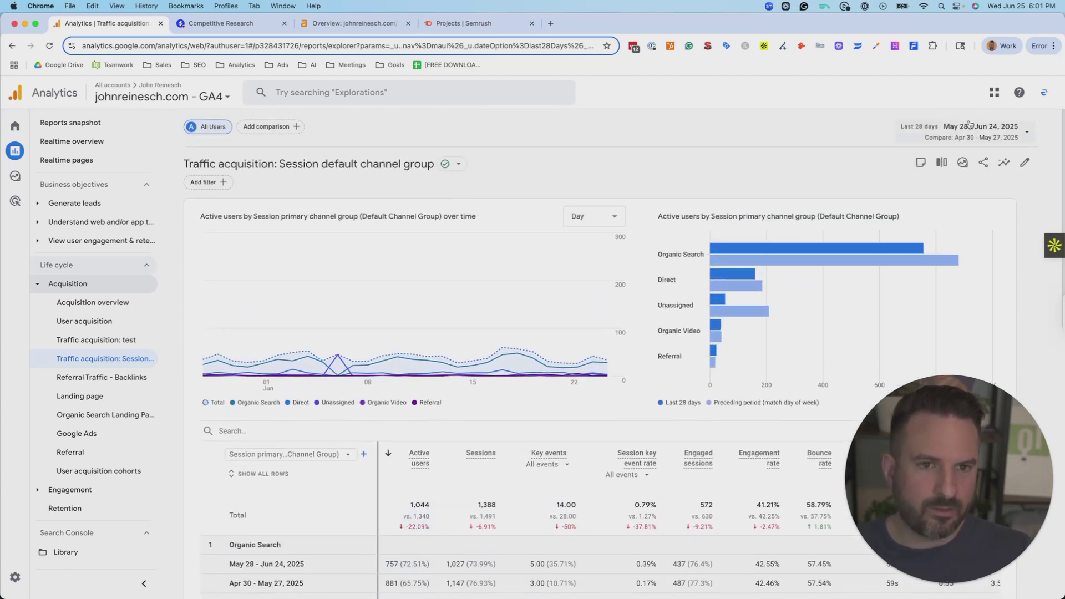
scroll(608, 242, "down", 8)
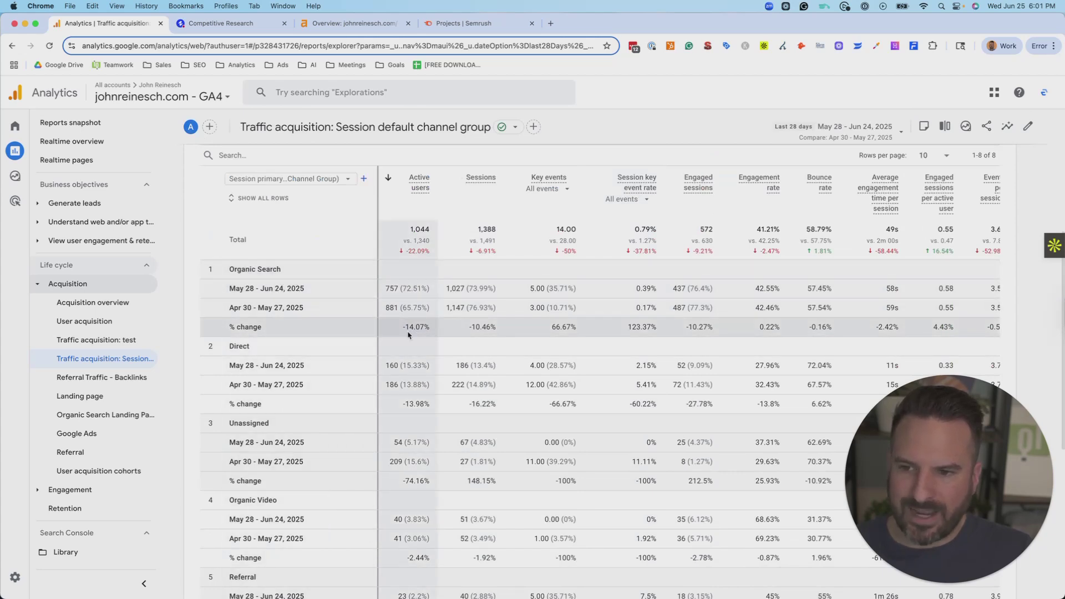
left_click_drag(430, 404, 402, 404)
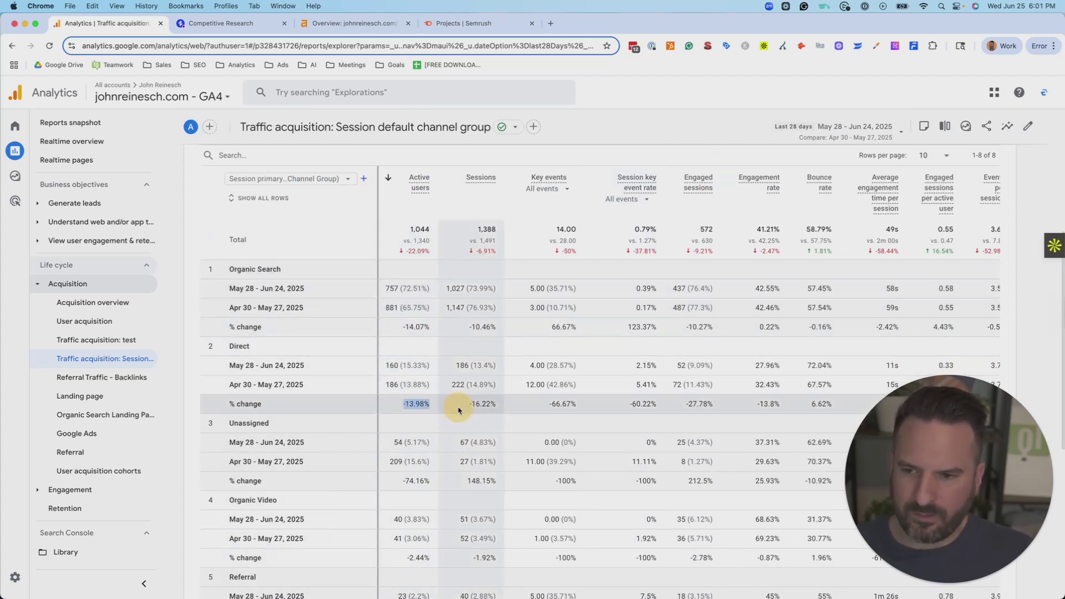
scroll(333, 388, "down", 2)
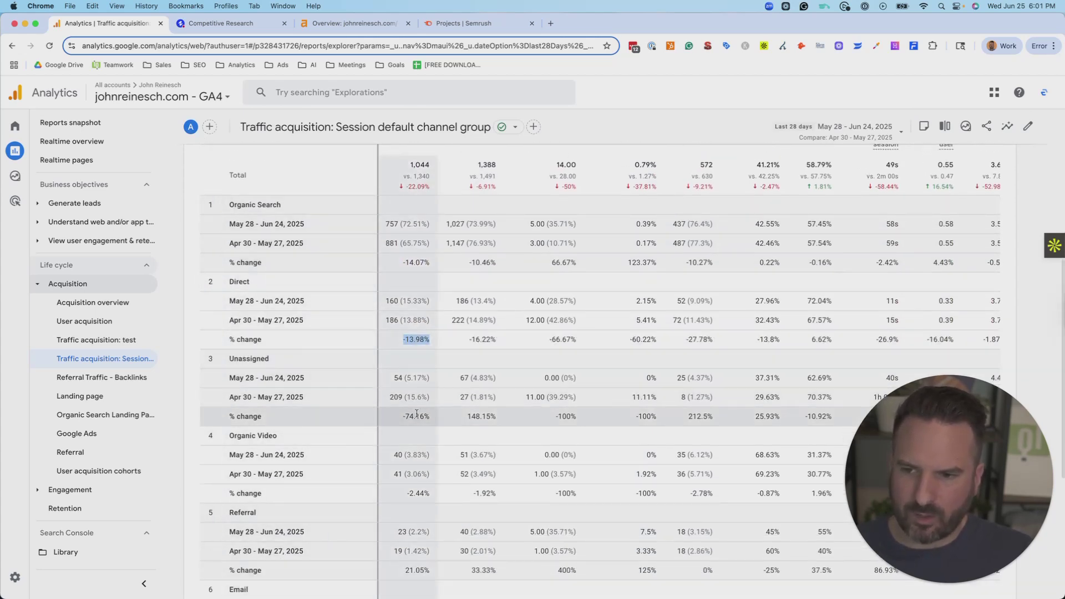
left_click_drag(228, 359, 292, 362)
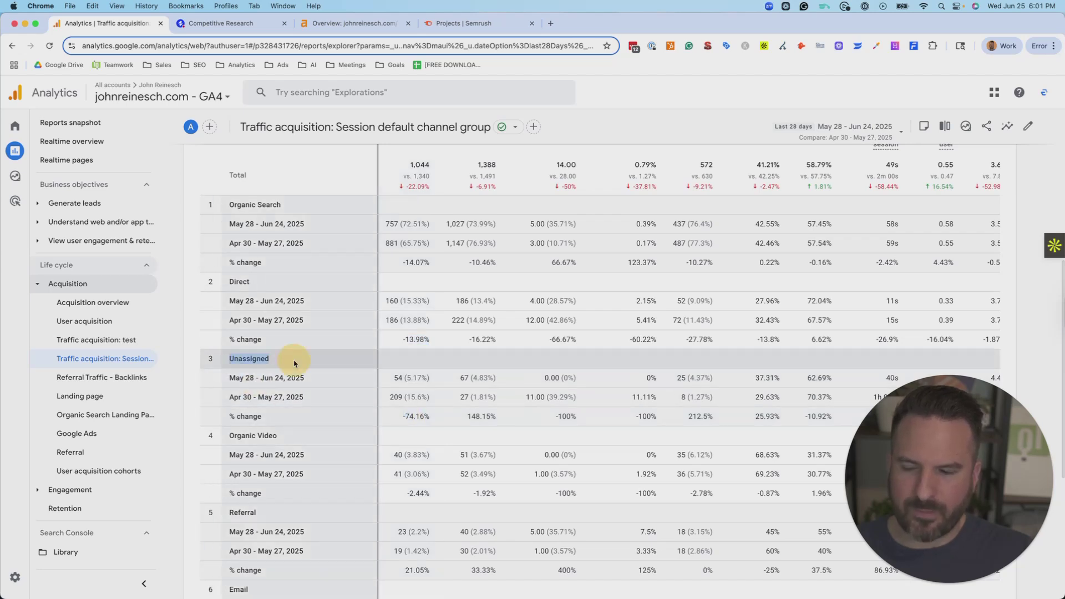
Highlight the Email channel's 88.89% sessions change
scroll(394, 444, "down", 3)
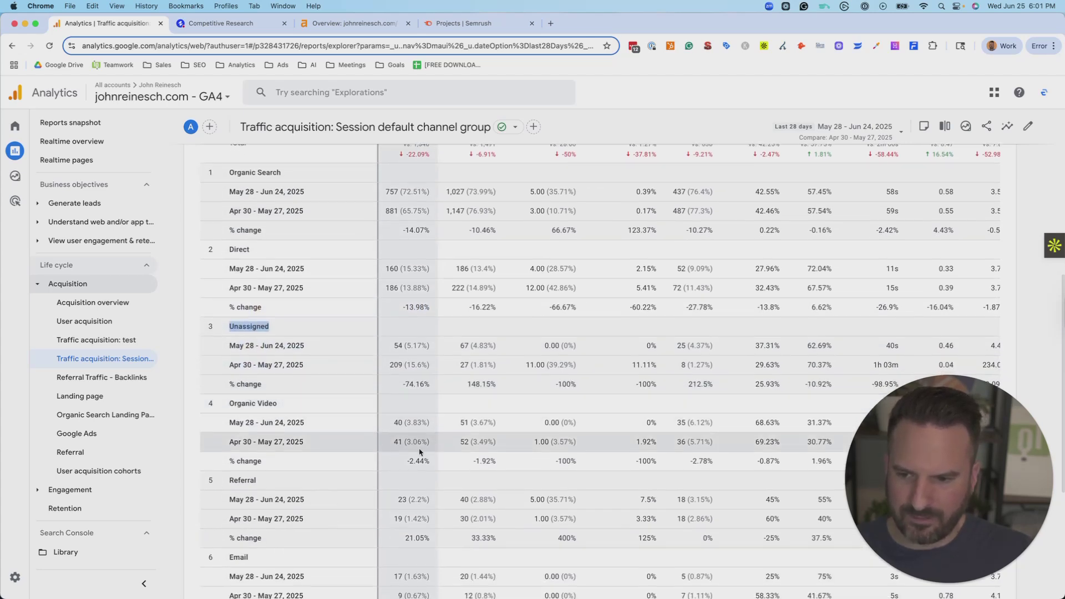
scroll(411, 457, "down", 3)
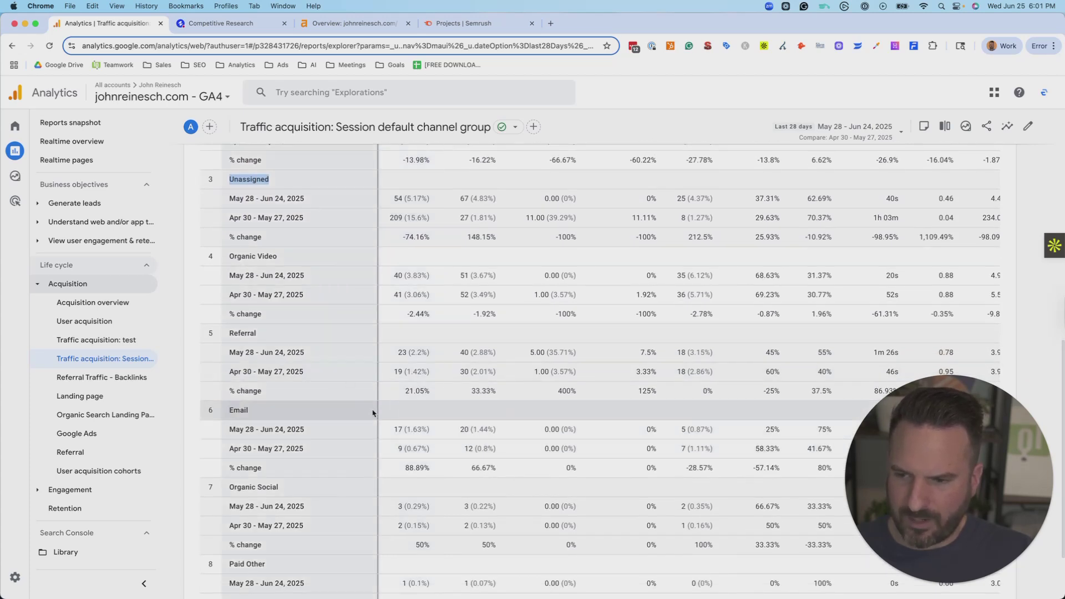
left_click_drag(398, 467, 434, 469)
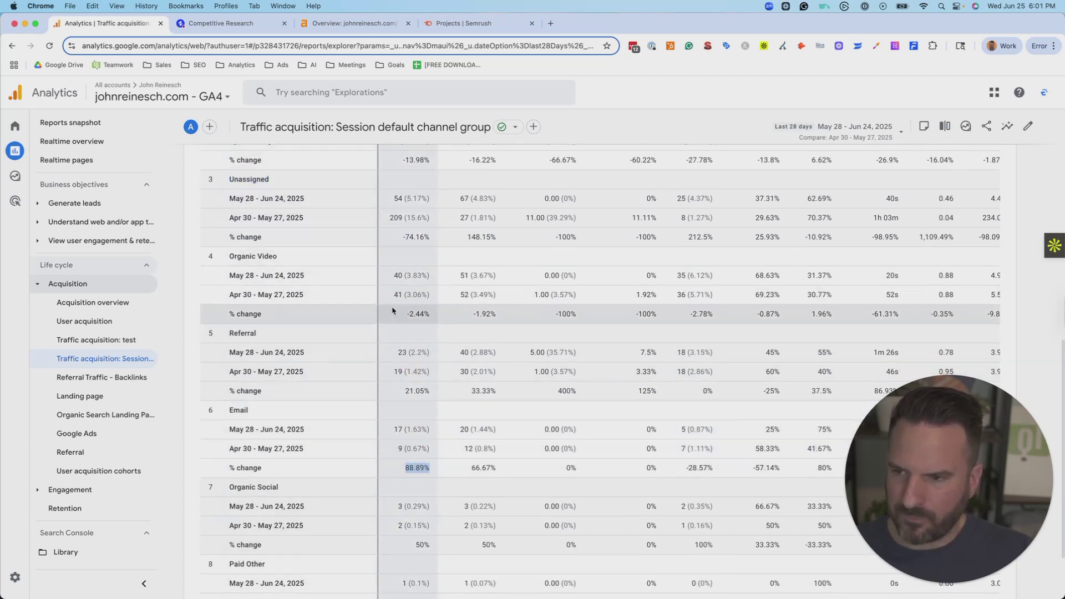
left_click_drag(408, 314, 425, 314)
scroll(387, 408, "down", 3)
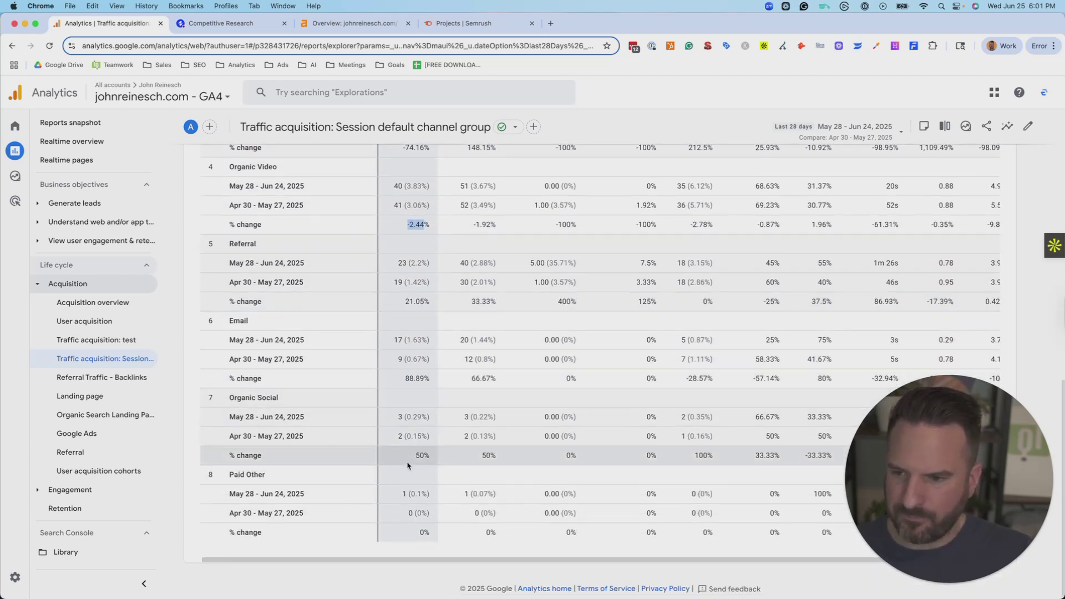
scroll(408, 422, "up", 5)
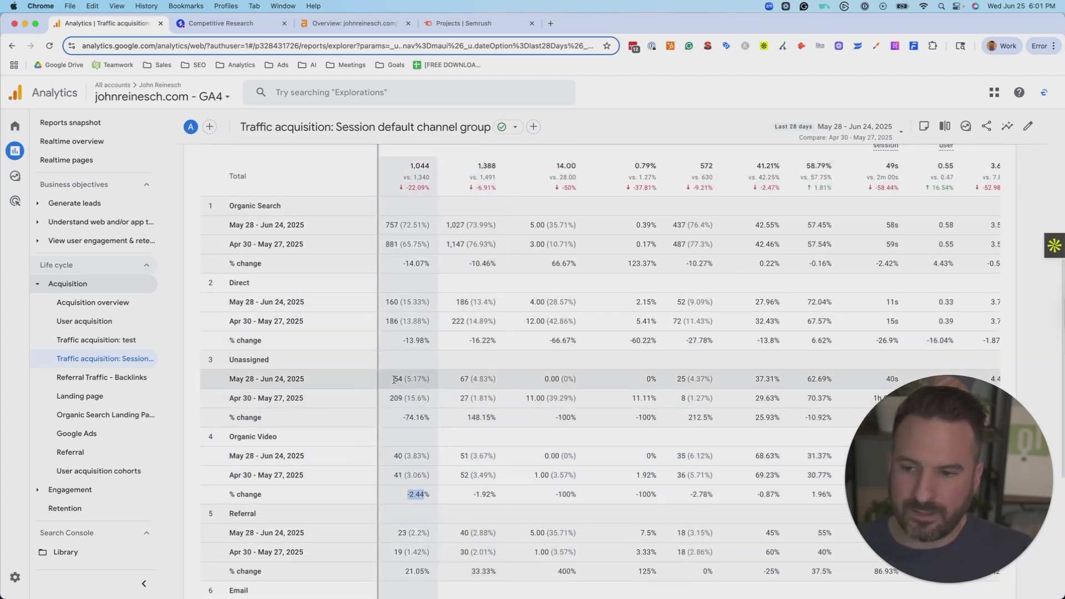
Highlight the Unassigned channel's comparison rows, then mark it for emphasis
left_click_drag(430, 423, 225, 359)
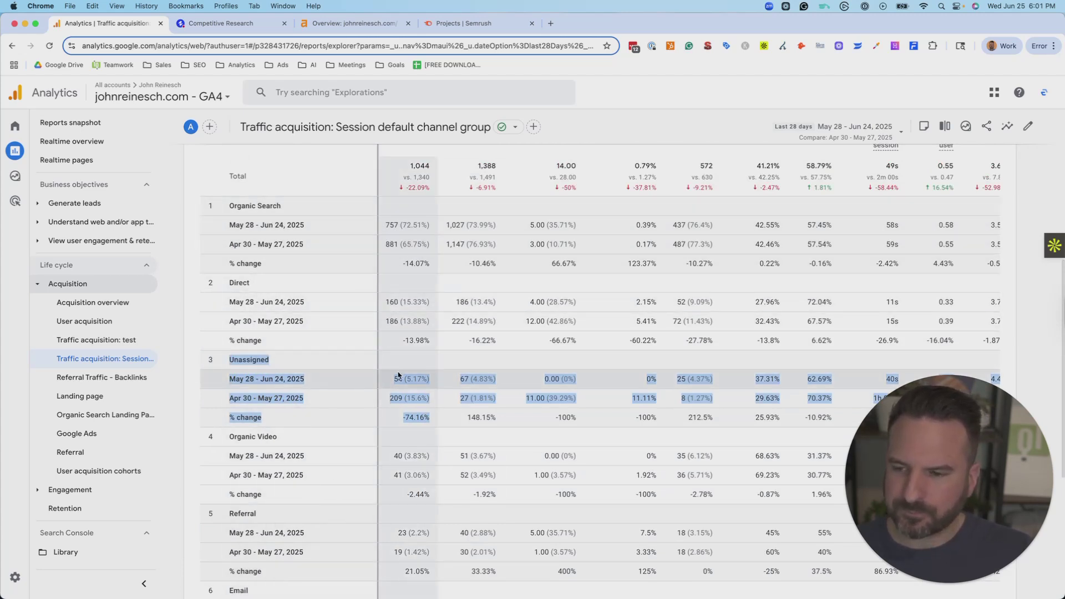
scroll(475, 279, "up", 3)
scroll(388, 311, "down", 1)
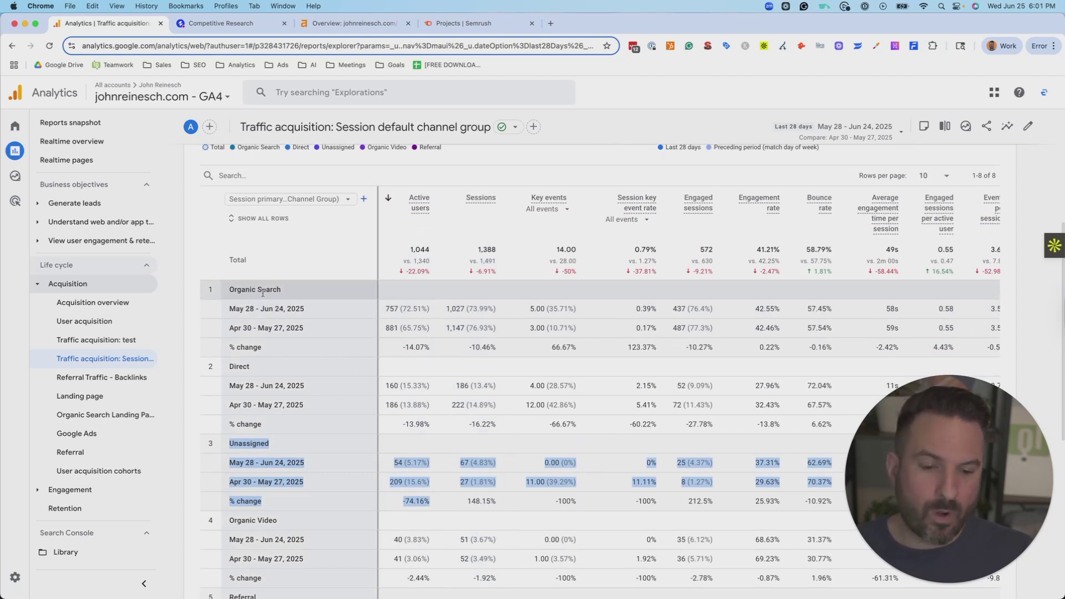
left_click(251, 284)
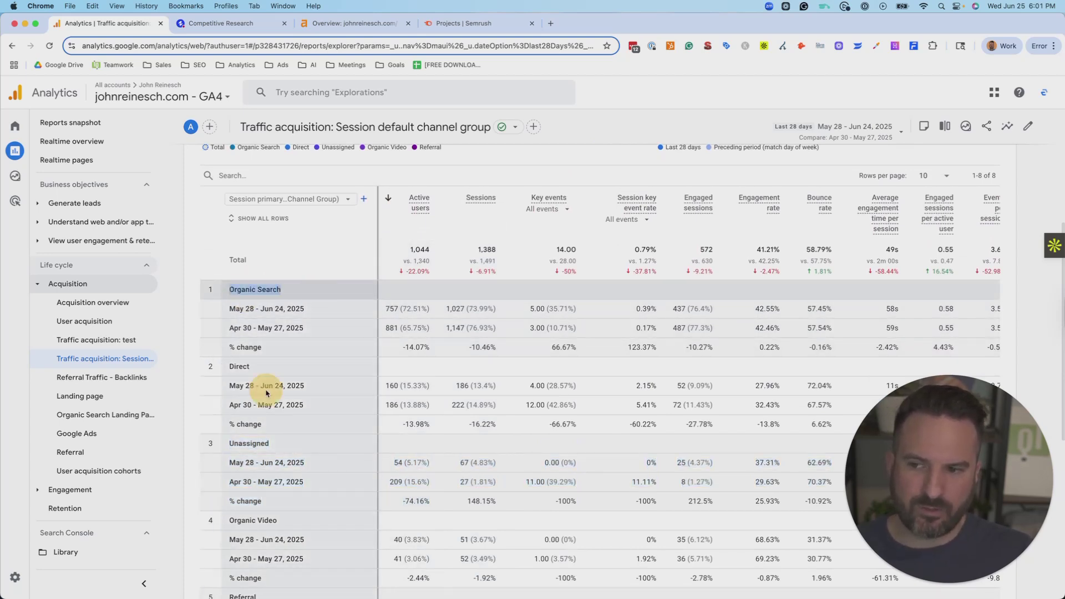
double_click(278, 443)
scroll(492, 343, "up", 5)
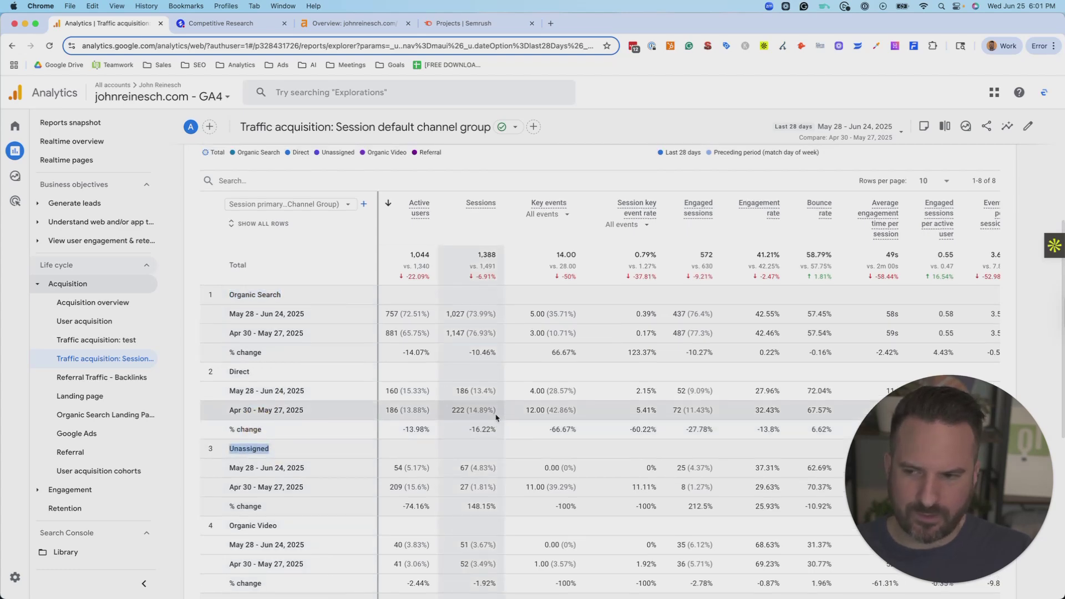
scroll(492, 343, "up", 3)
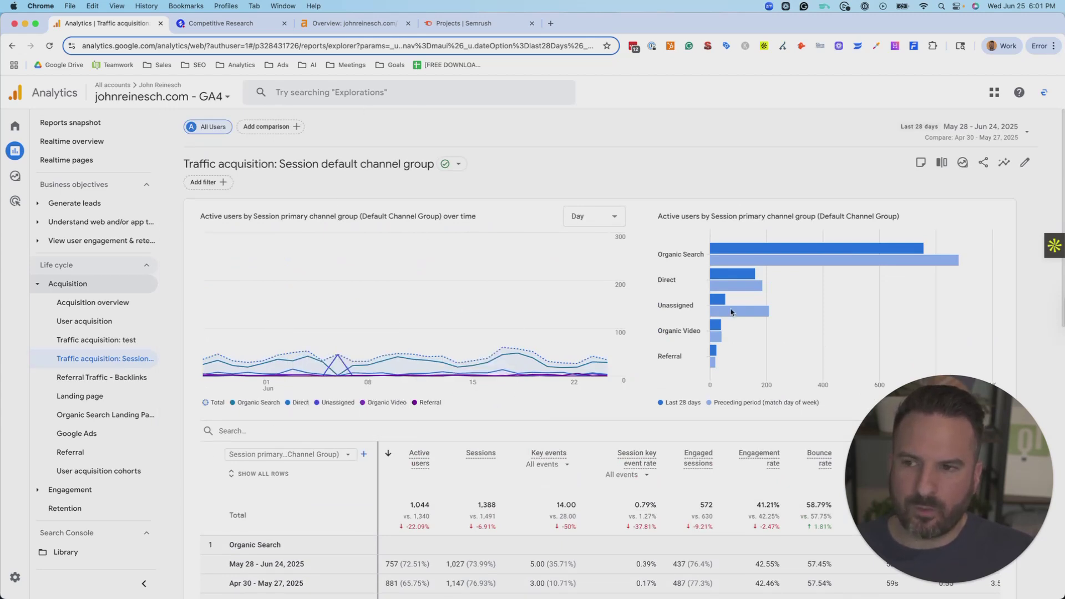
scroll(731, 313, "down", 1)
mouse_move(760, 229)
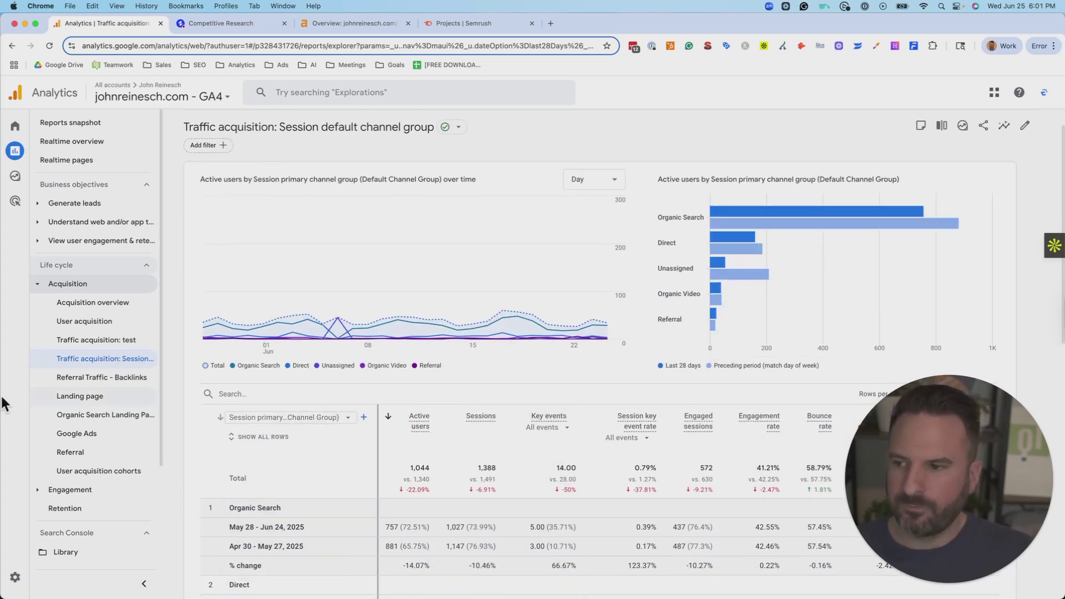
Open the Landing page report and expand the Engagement reports group
left_click(67, 400)
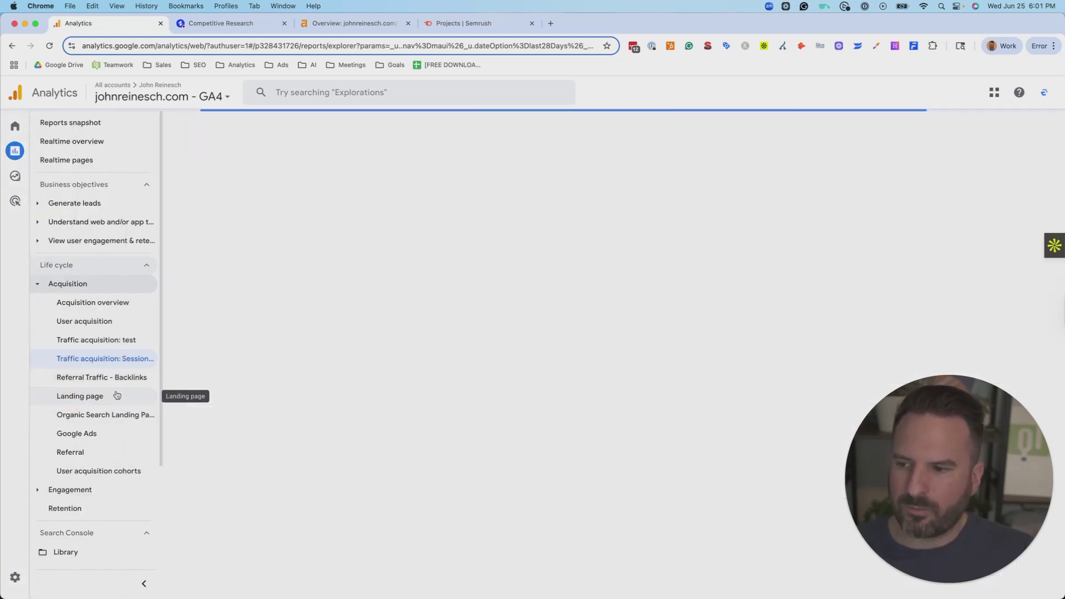
left_click(69, 490)
scroll(78, 478, "down", 3)
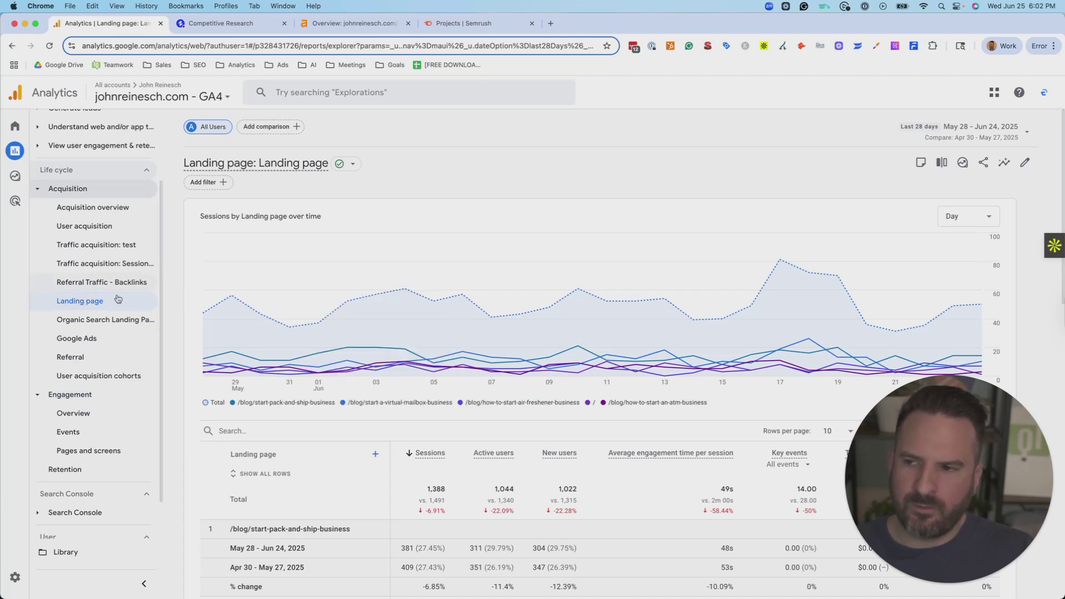
scroll(456, 312, "down", 3)
scroll(456, 312, "down", 2)
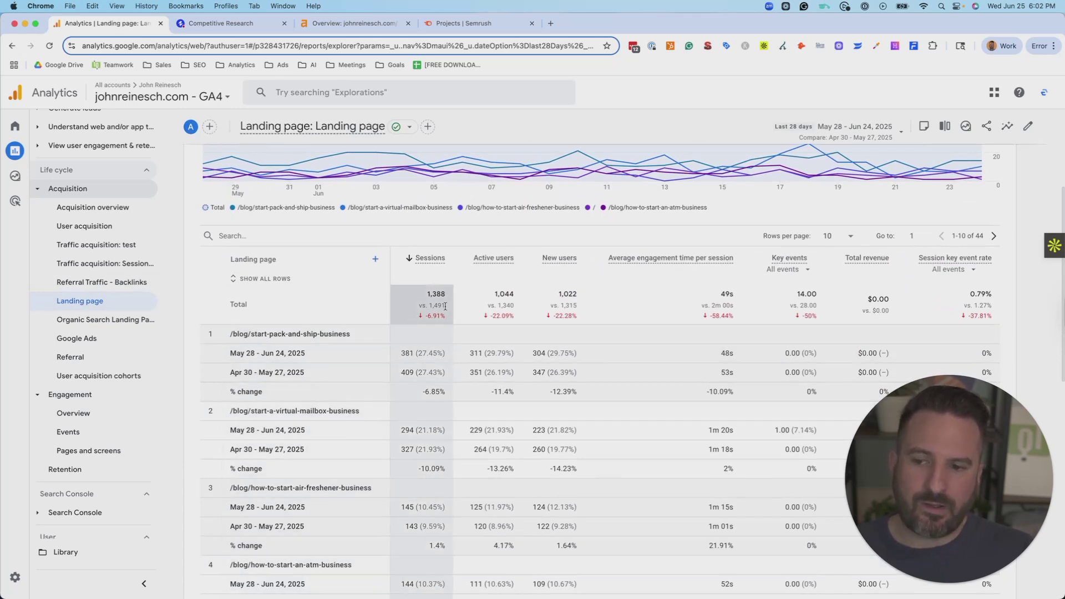
scroll(439, 399, "down", 2)
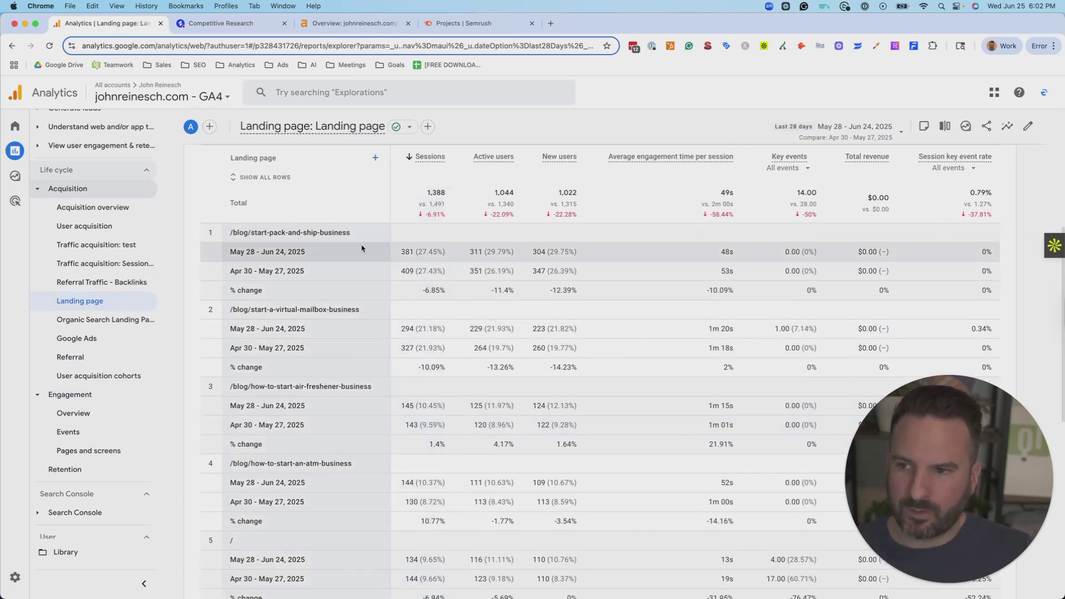
Highlight the top pages' sessions changes of -6.85% and -10.09%
left_click_drag(423, 291, 445, 292)
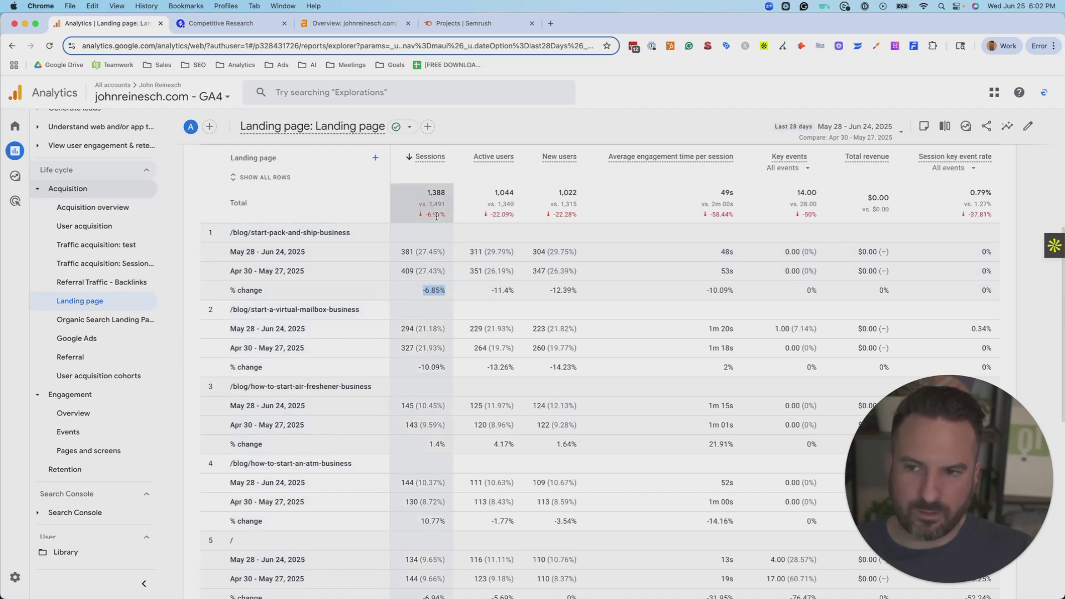
scroll(427, 288, "down", 1)
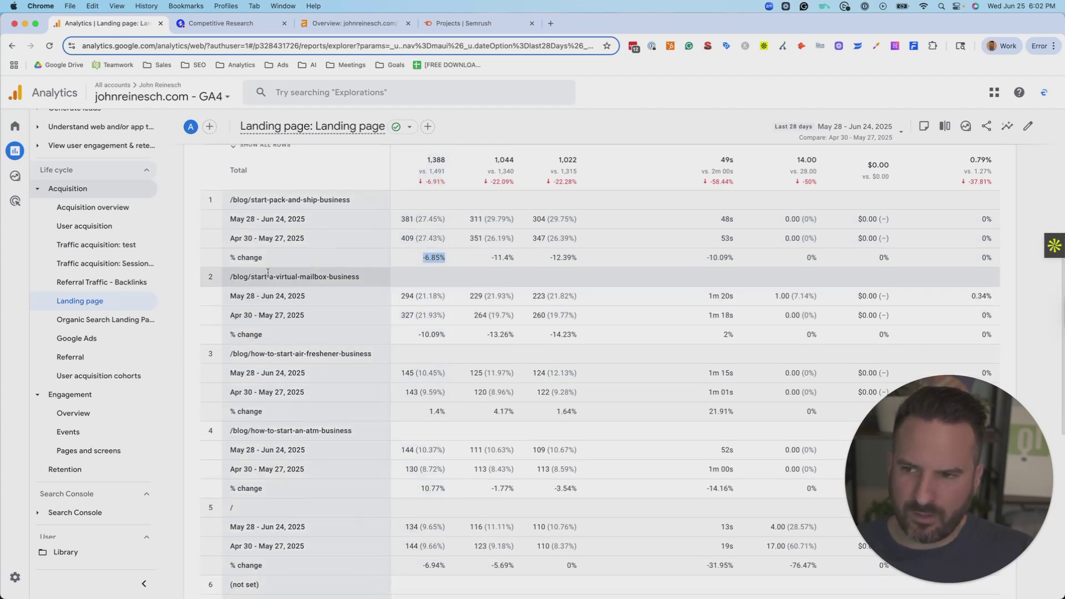
left_click(415, 336)
scroll(436, 344, "down", 8)
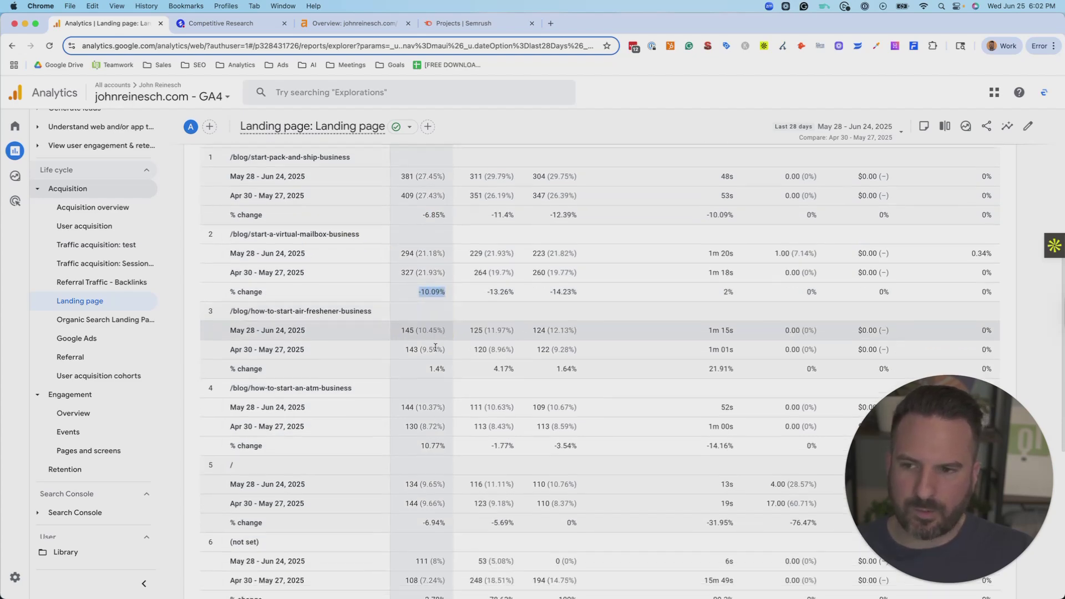
scroll(435, 344, "down", 1)
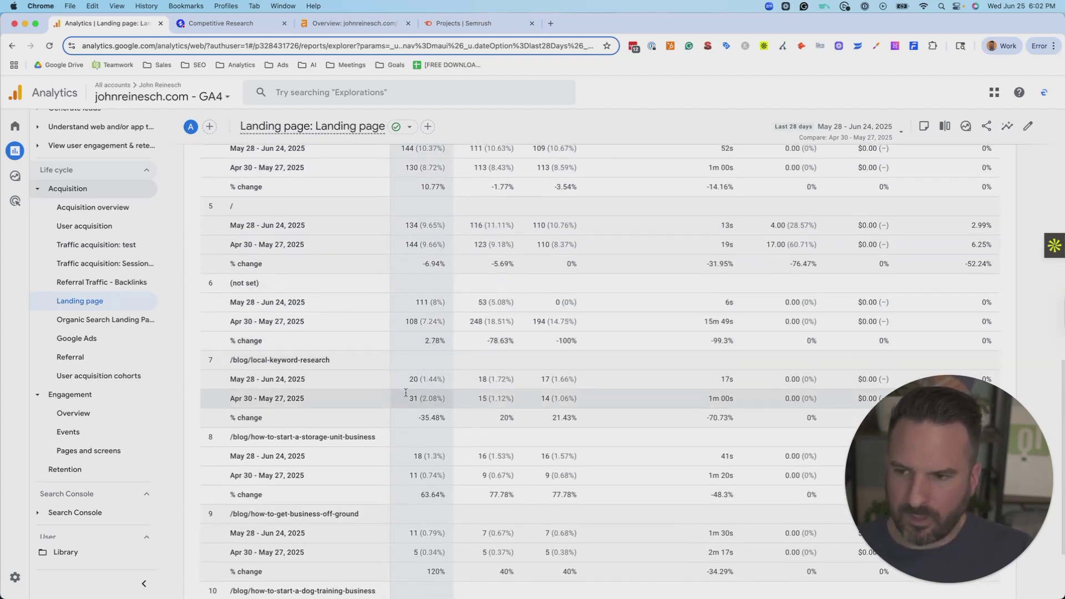
Highlight the 31 earlier-period sessions for local-keyword-research, then return to the top
left_click_drag(418, 419, 452, 427)
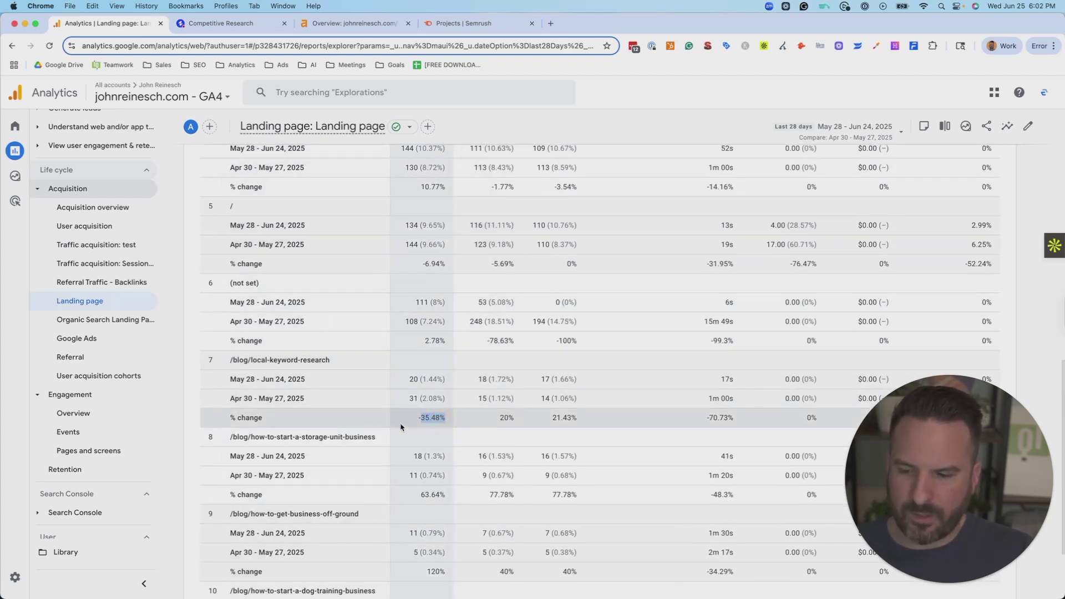
left_click(412, 391)
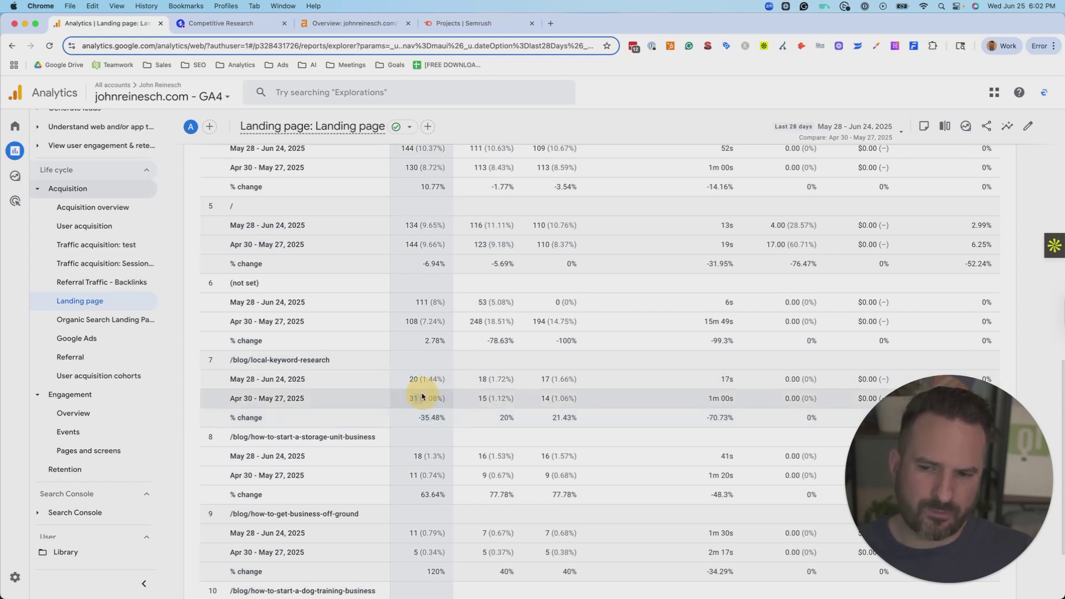
double_click(421, 396)
scroll(423, 399, "down", 4)
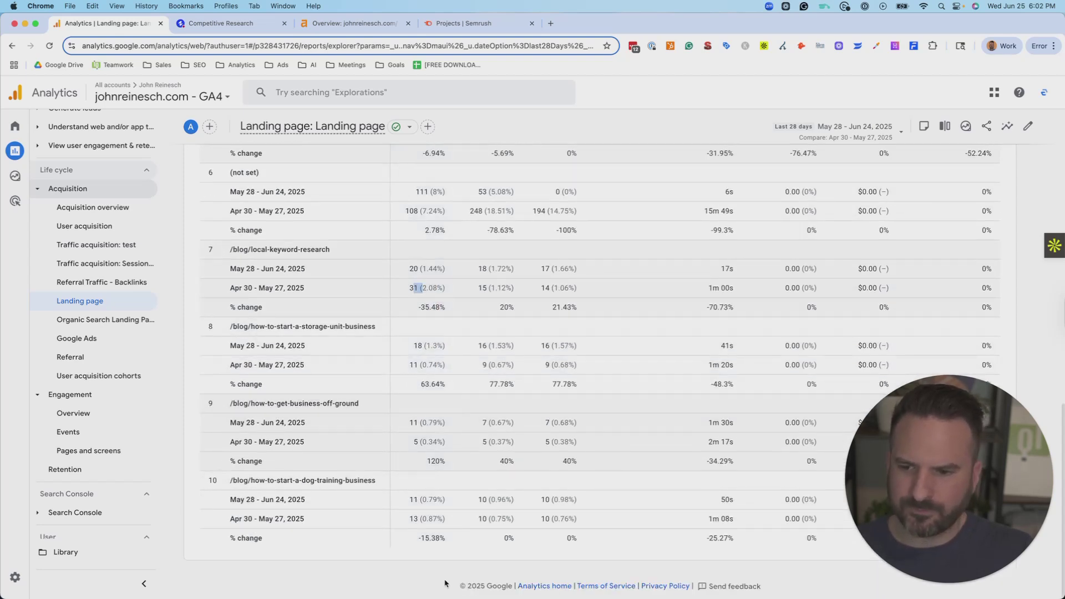
scroll(464, 444, "up", 12)
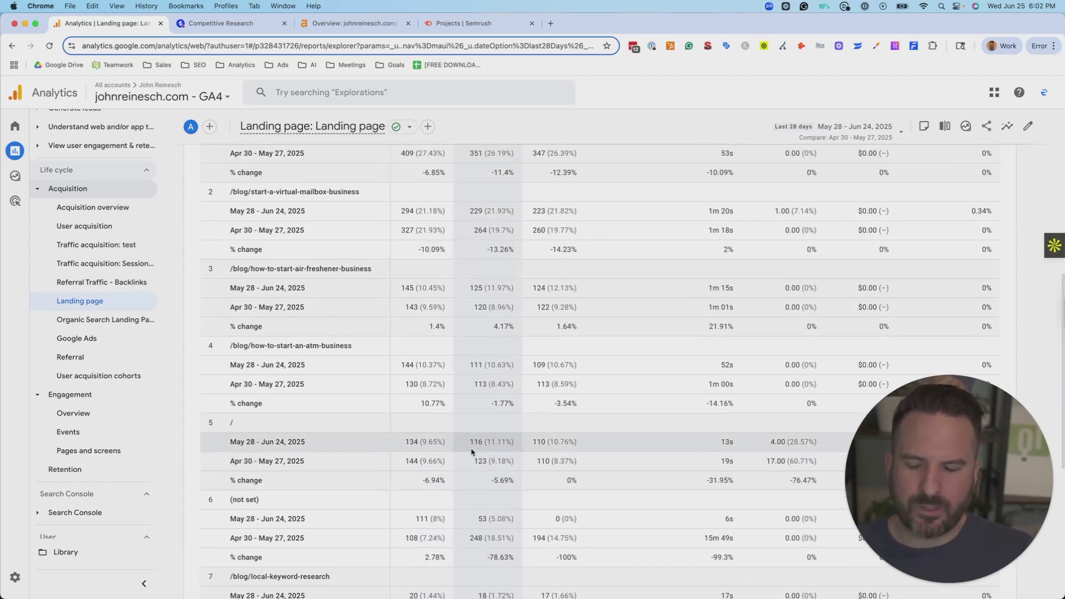
scroll(472, 455, "up", 3)
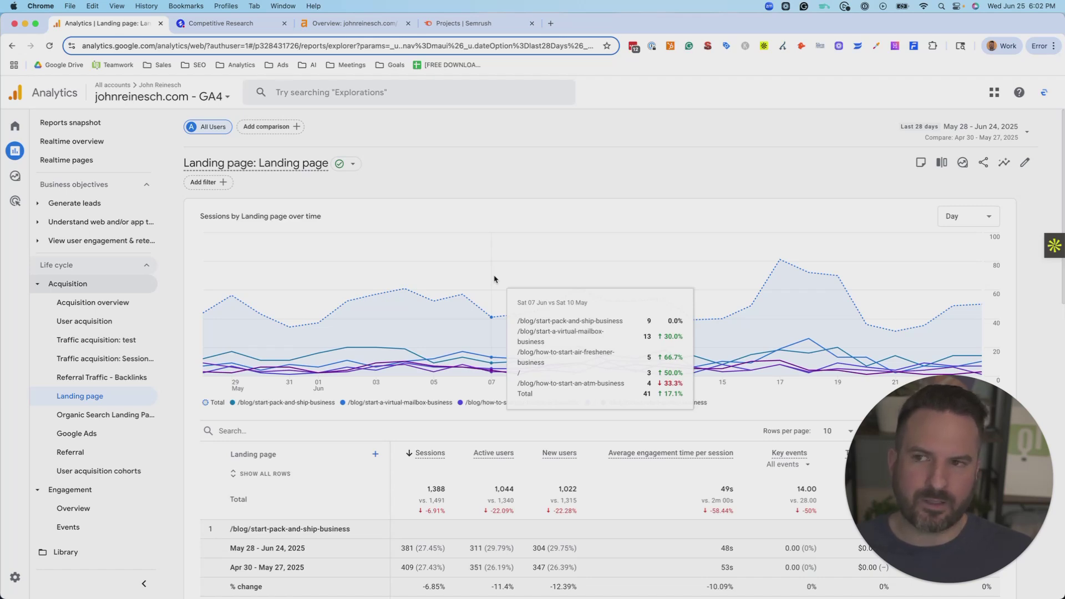
left_click(952, 127)
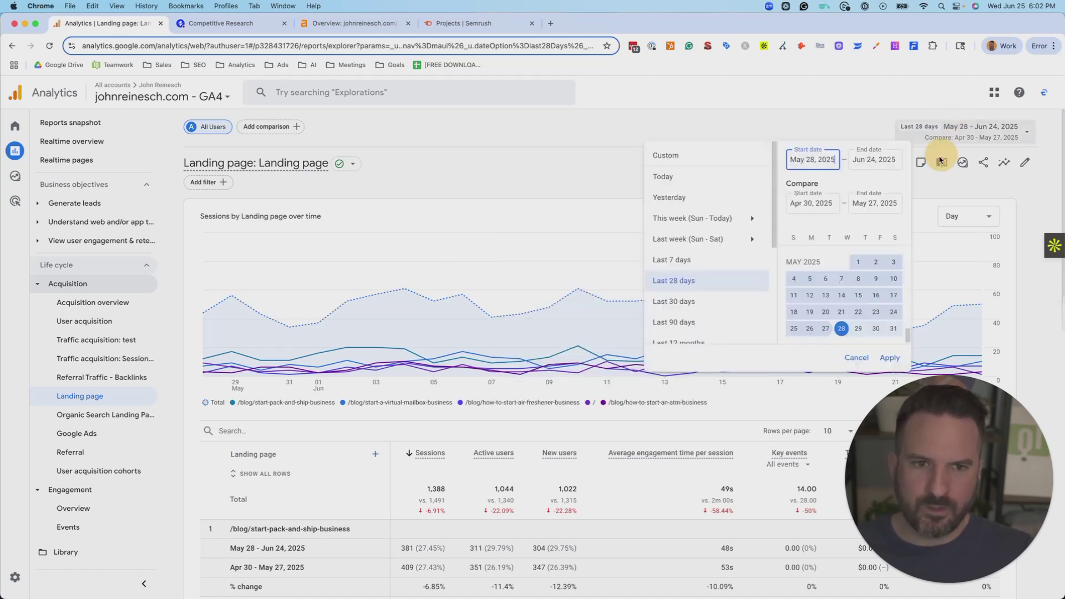
left_click(849, 358)
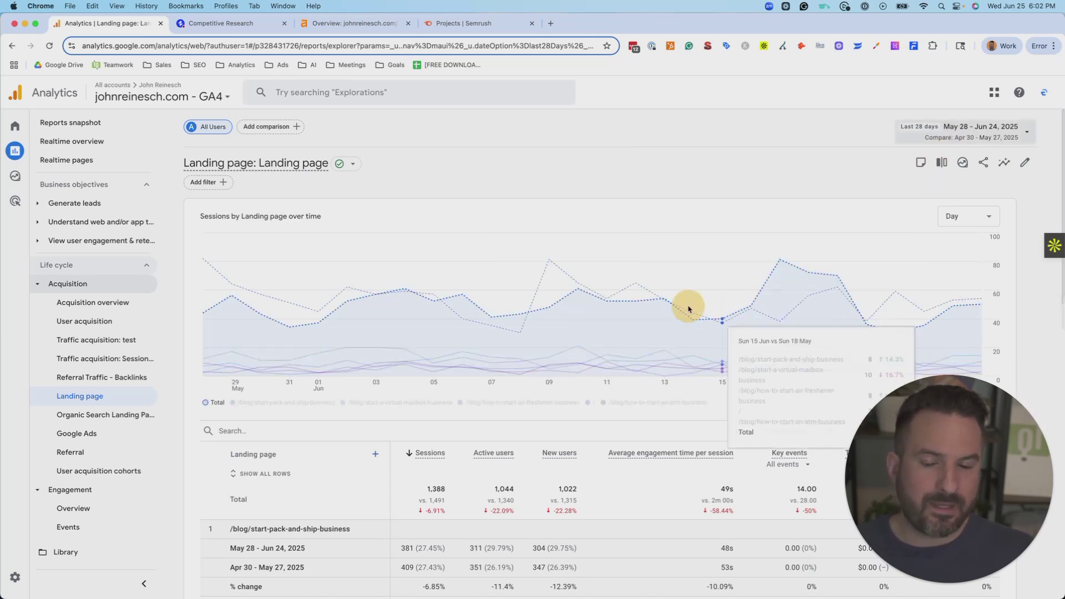
Switch to SE Ranking's Competitive Research page and bring up recent competitor searches
left_click(224, 24)
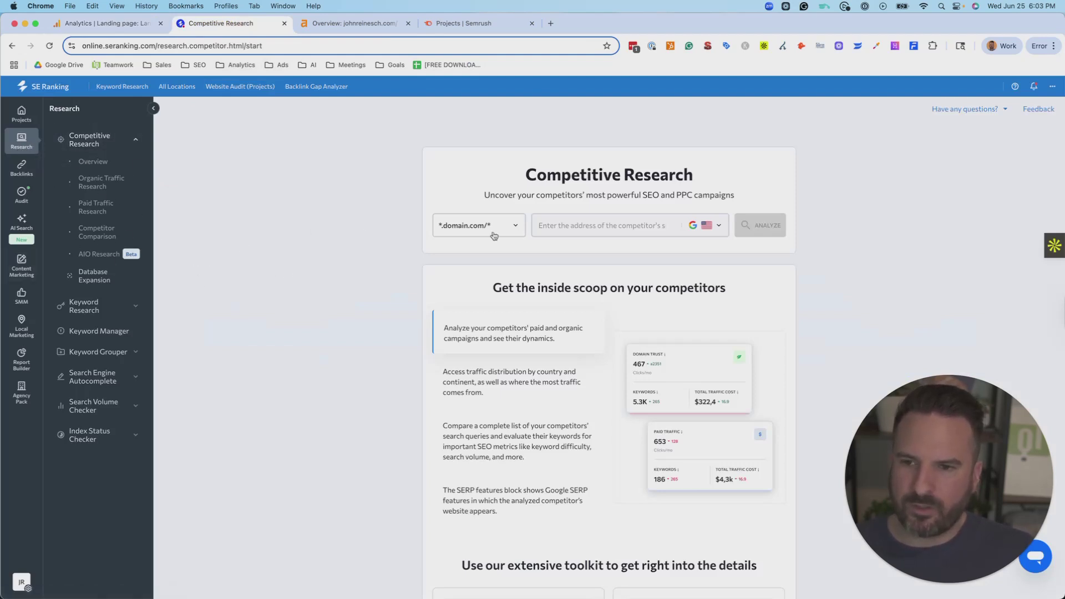
left_click(550, 225)
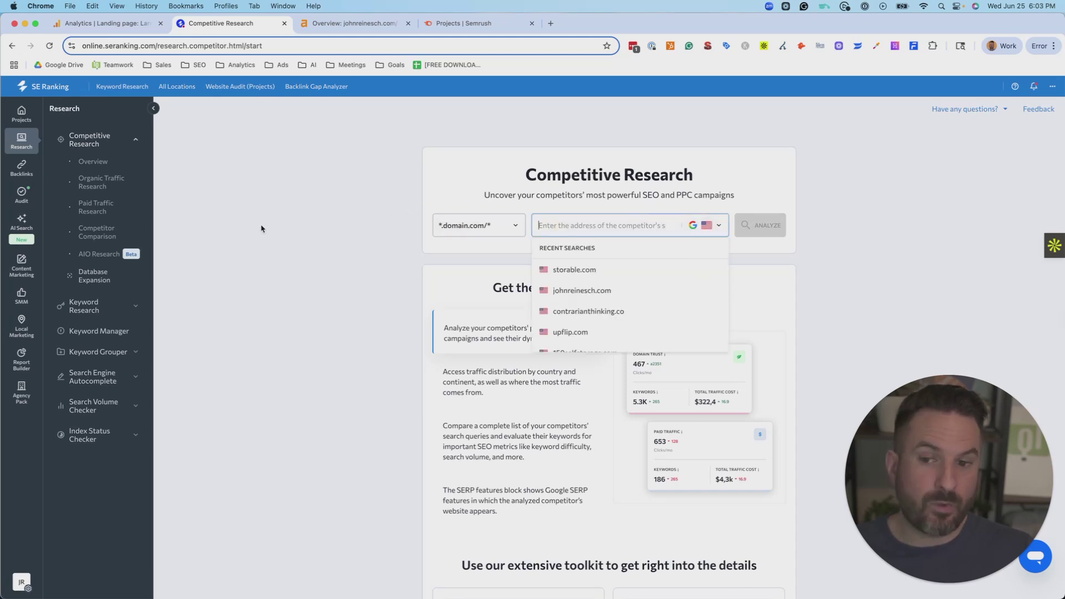
scroll(579, 325, "down", 1)
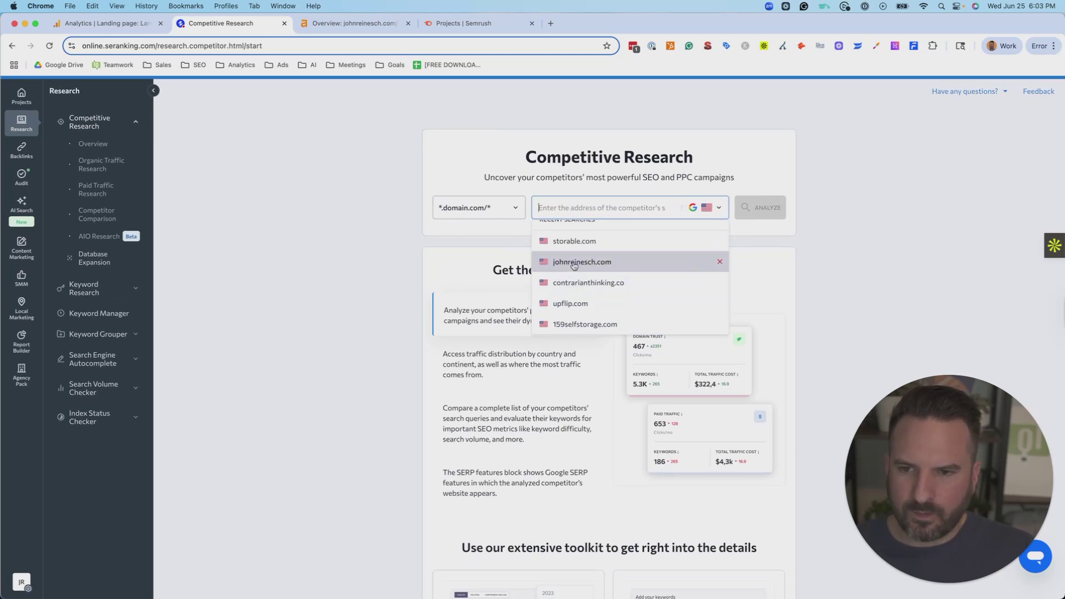
left_click(583, 284)
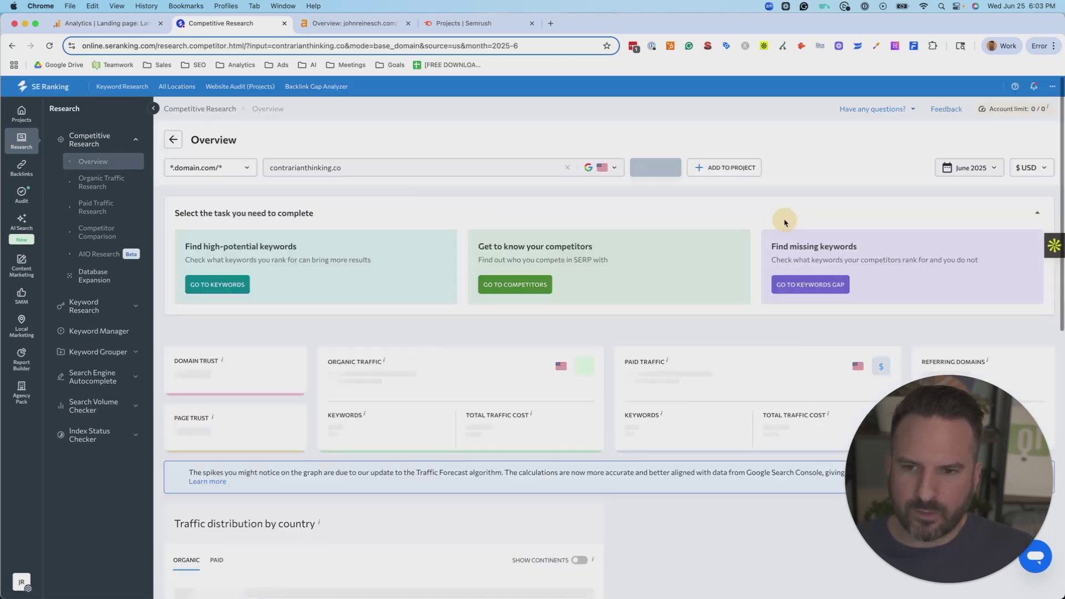
left_click(378, 165)
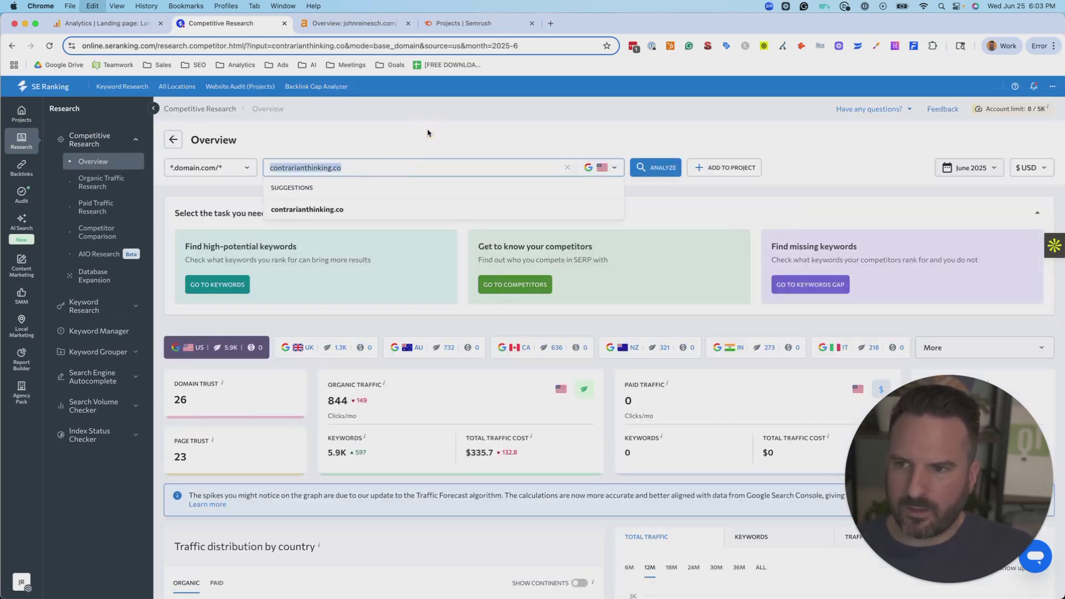
scroll(471, 275, "down", 3)
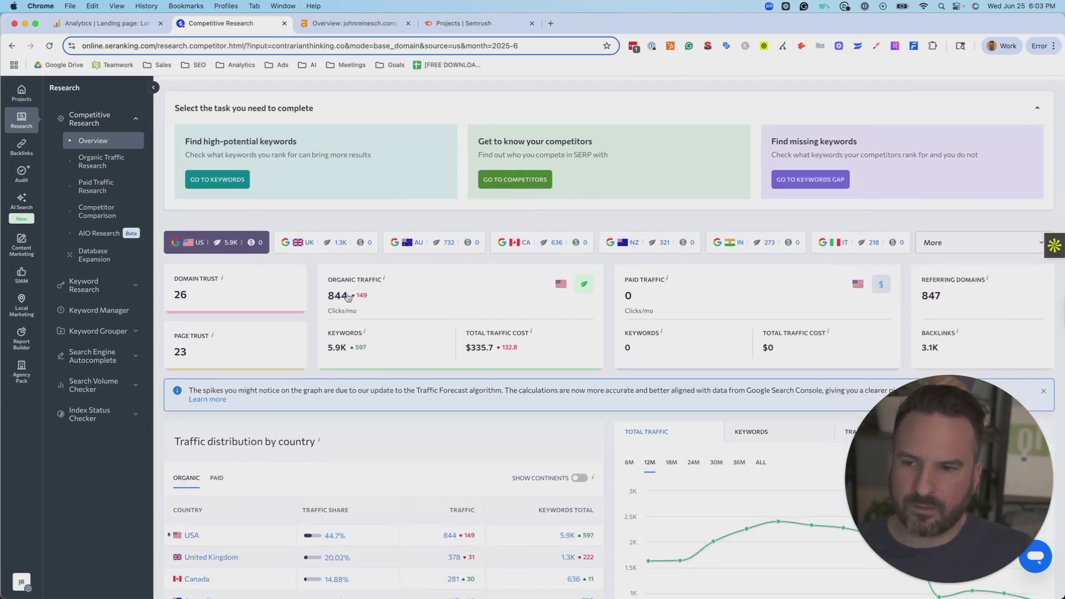
scroll(348, 298, "up", 2)
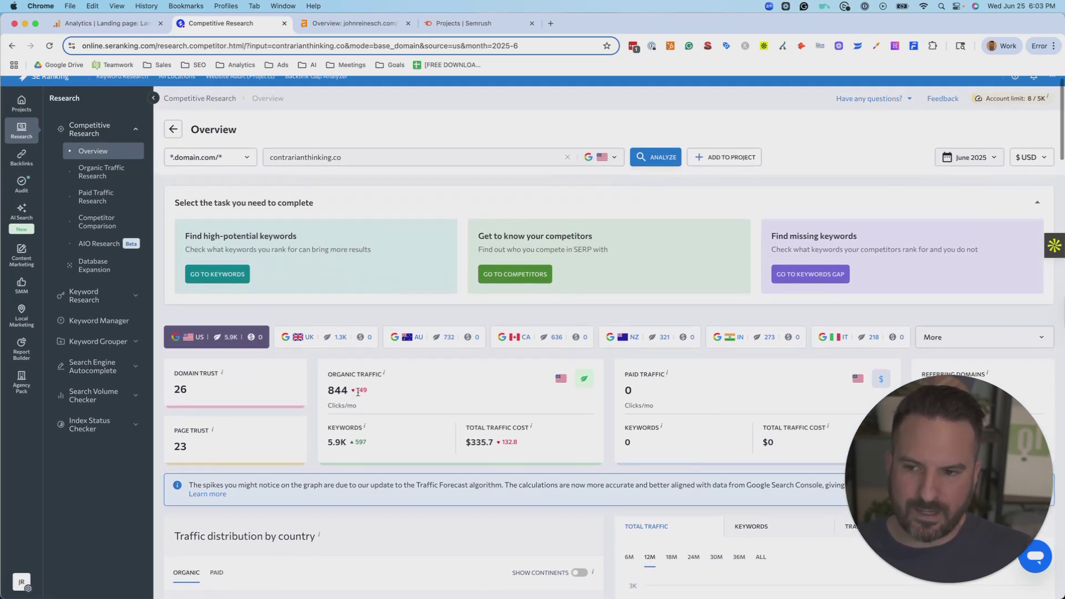
scroll(475, 382, "down", 1)
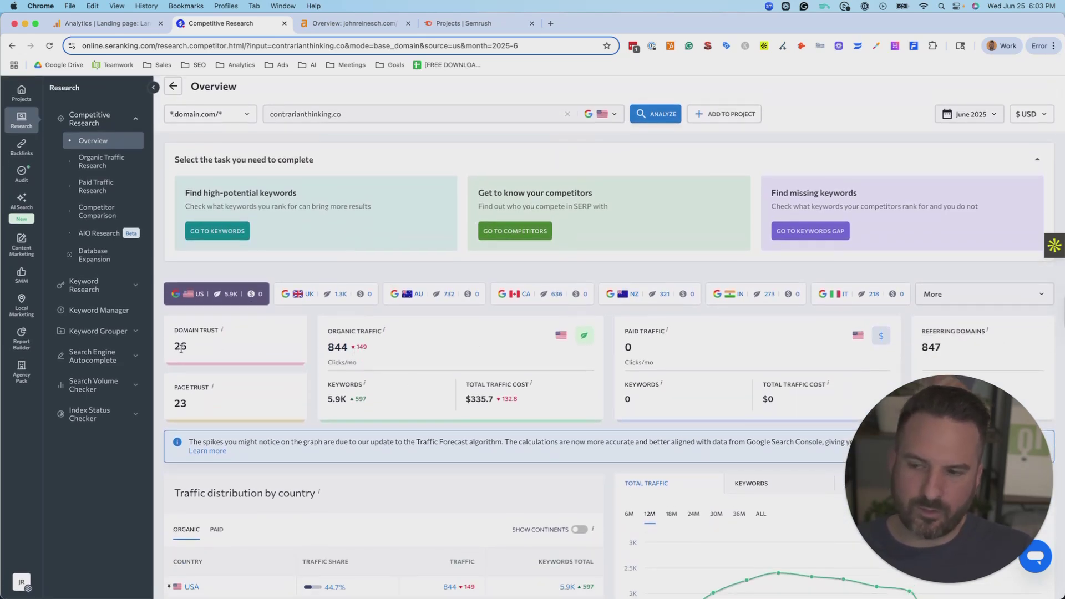
scroll(571, 363, "down", 3)
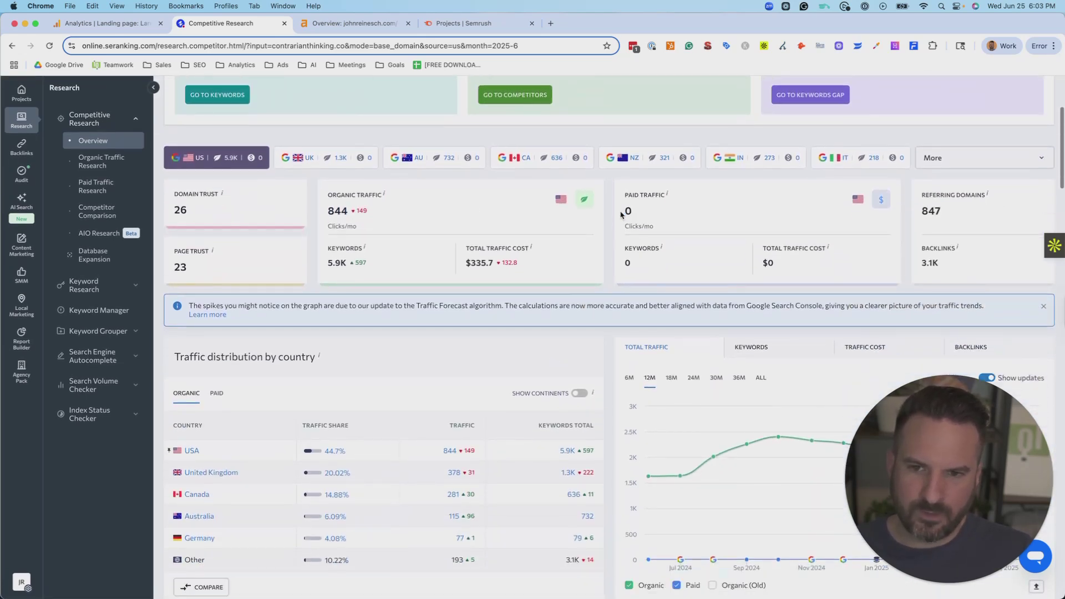
left_click_drag(620, 214, 696, 222)
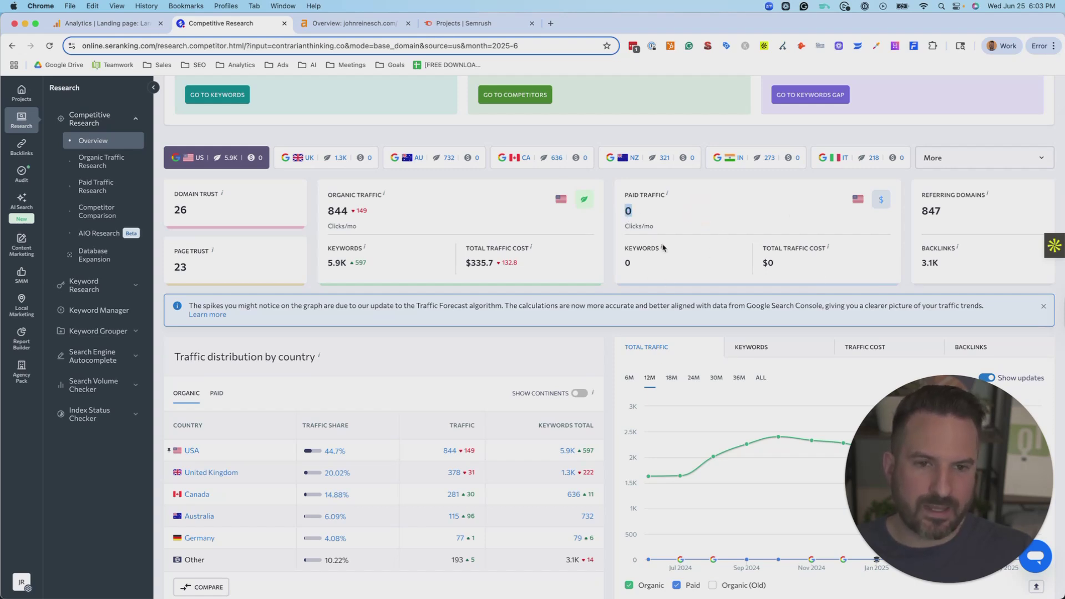
scroll(634, 246, "down", 4)
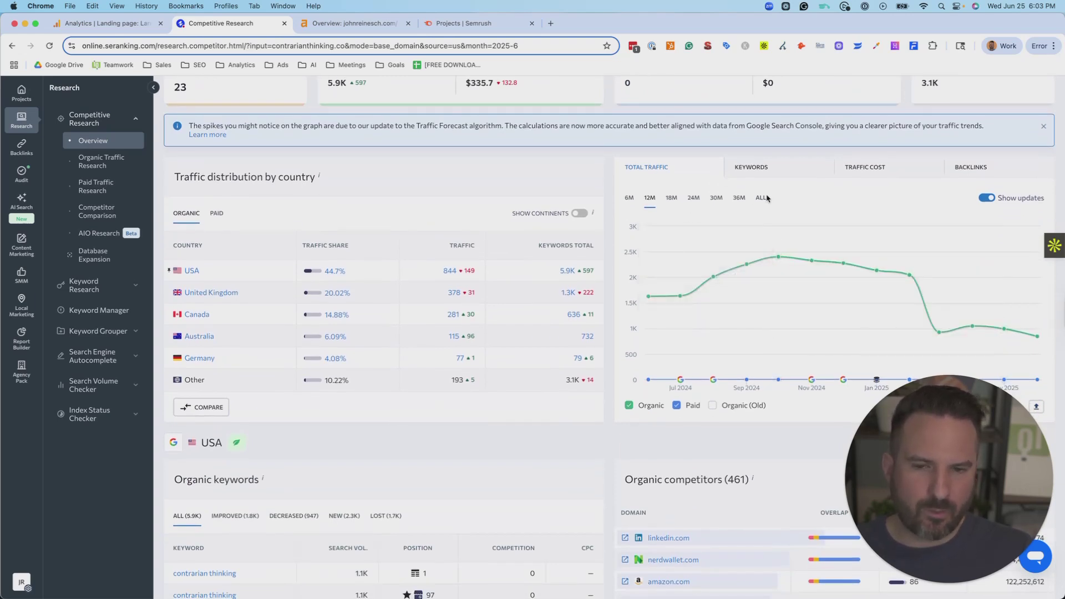
Step the Total Traffic chart through 18M, 24M and 30M to 36M, inspecting data points
left_click(670, 198)
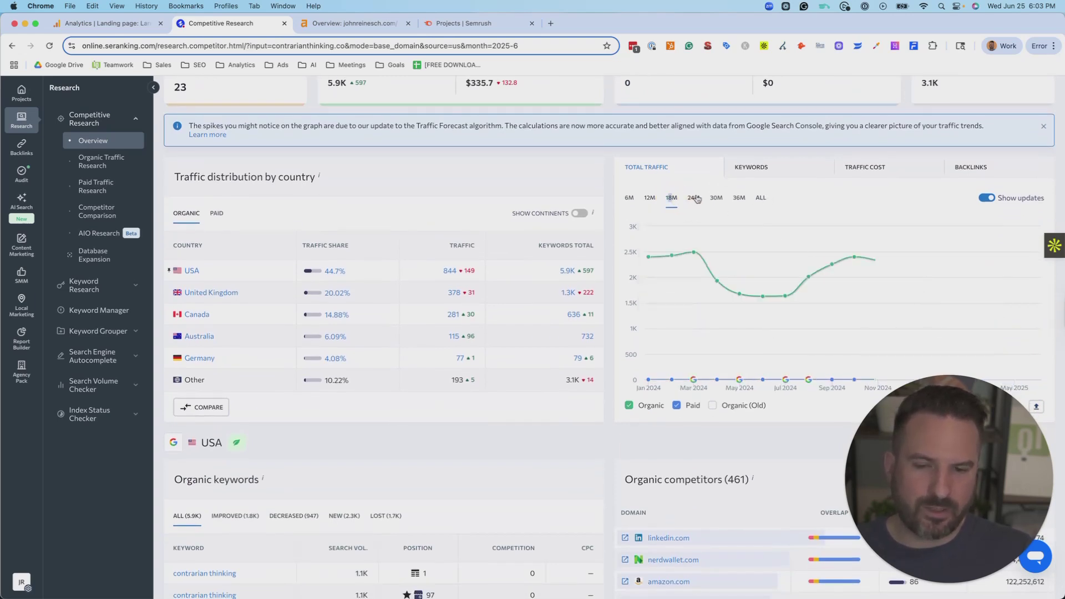
left_click(694, 198)
left_click(716, 198)
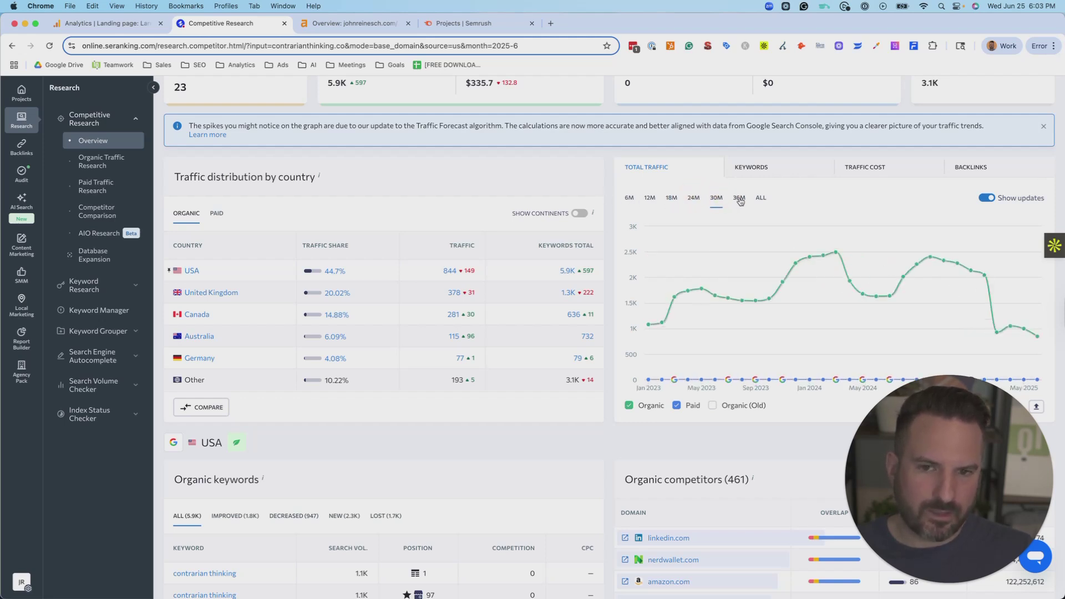
left_click(740, 198)
mouse_move(647, 368)
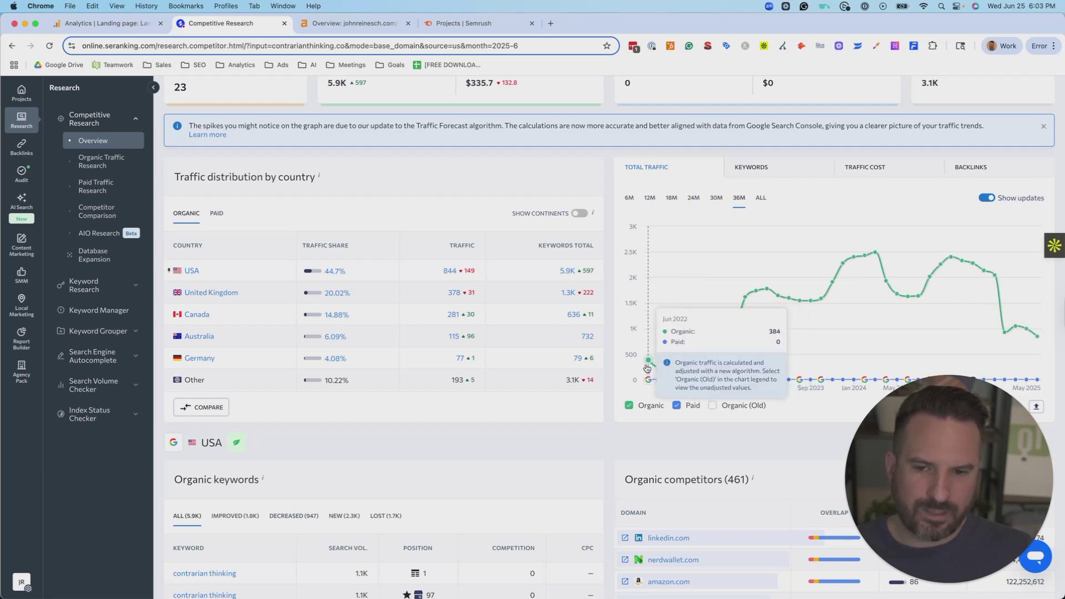
mouse_move(875, 262)
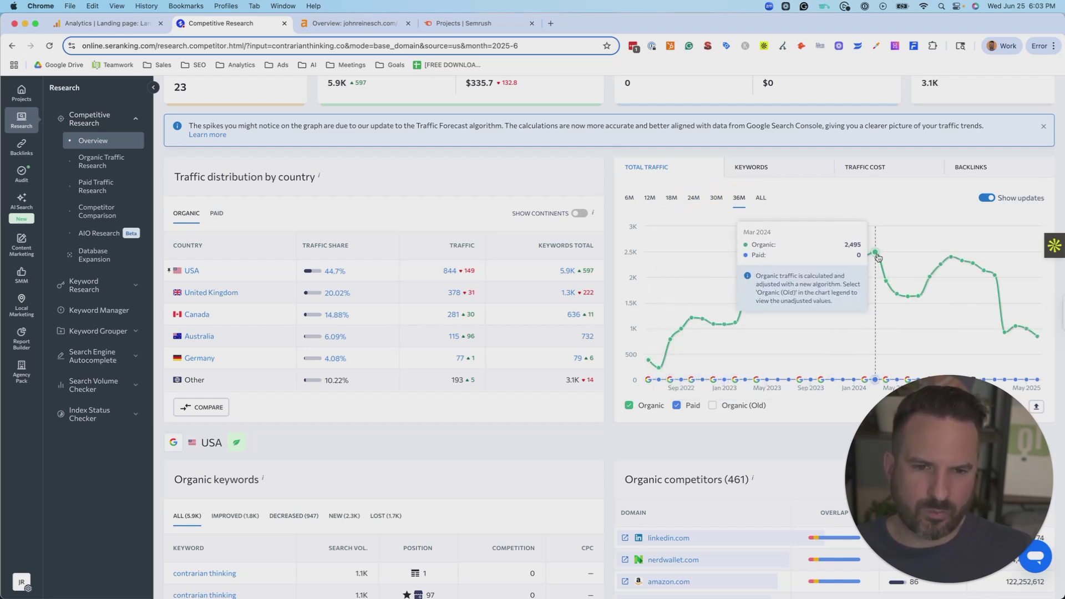
mouse_move(951, 258)
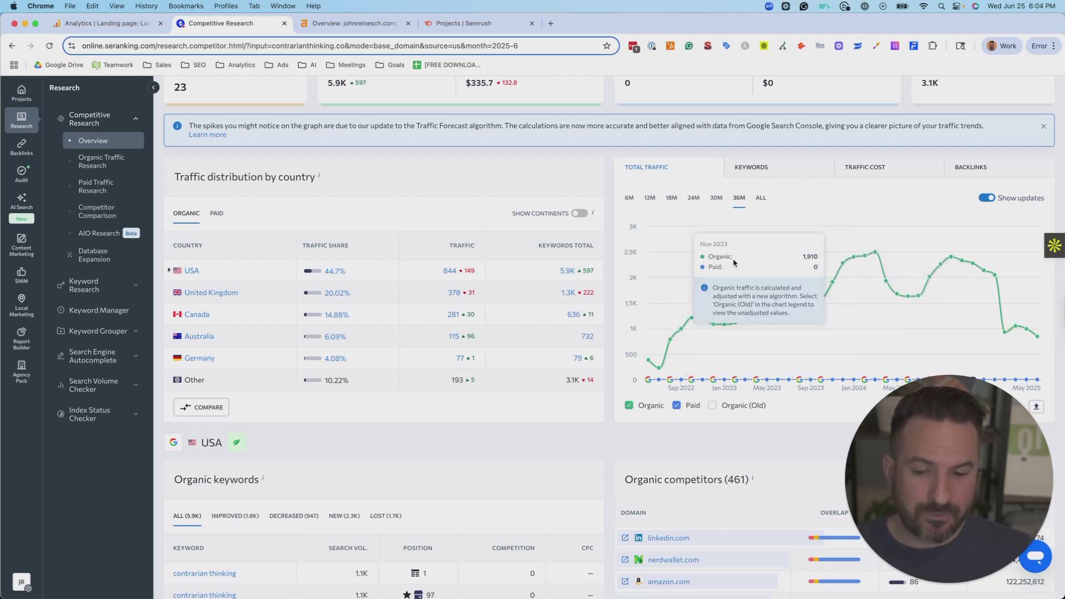
scroll(722, 273, "down", 1)
scroll(722, 277, "up", 1)
scroll(720, 300, "down", 1)
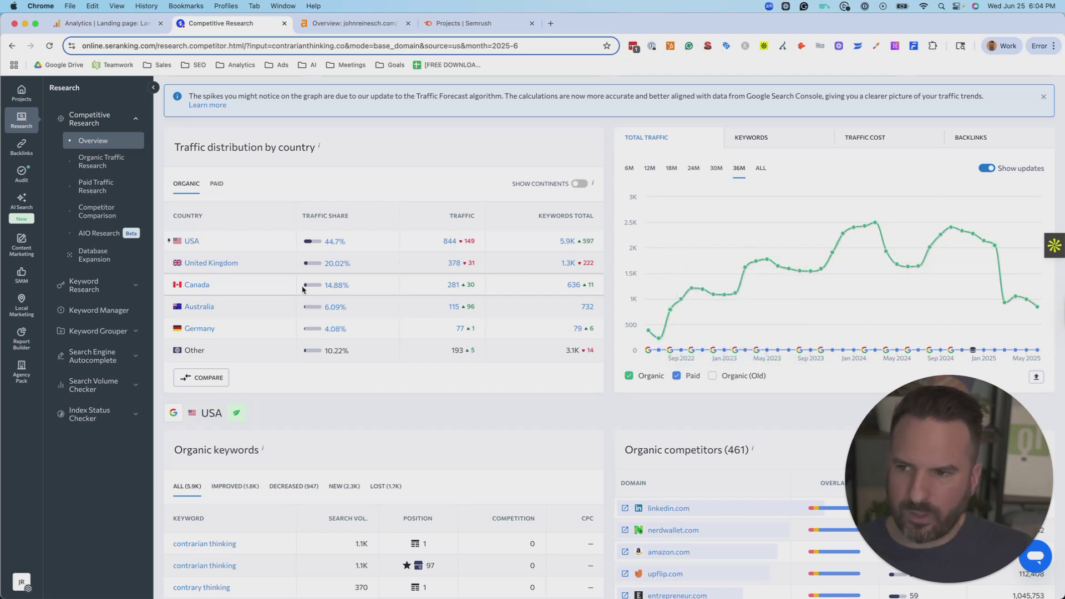
scroll(561, 194, "down", 5)
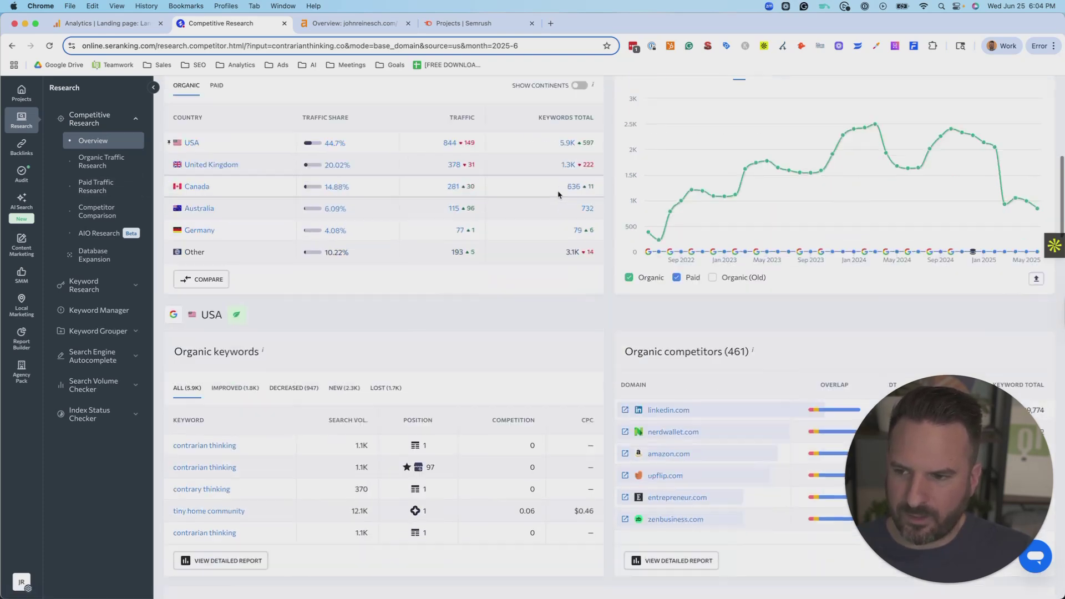
scroll(569, 185, "down", 2)
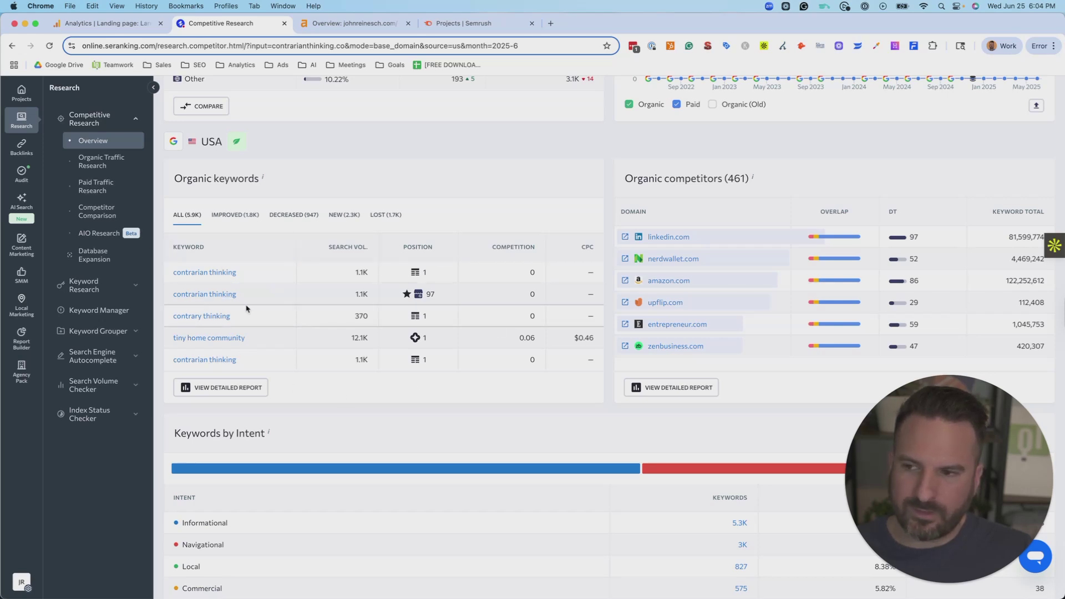
scroll(442, 325, "down", 1)
scroll(442, 325, "down", 6)
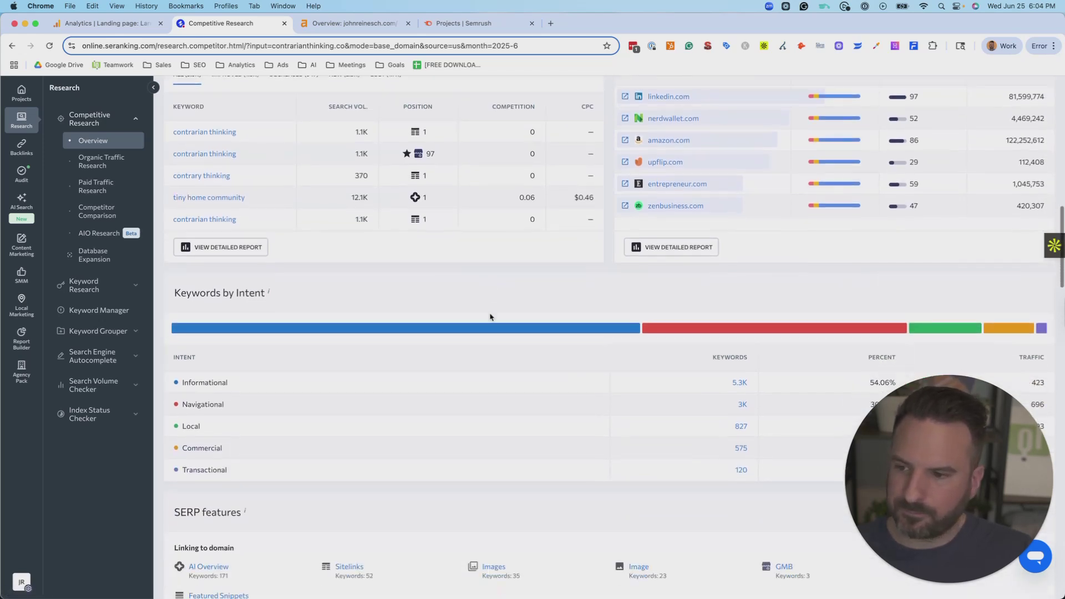
scroll(485, 358, "down", 3)
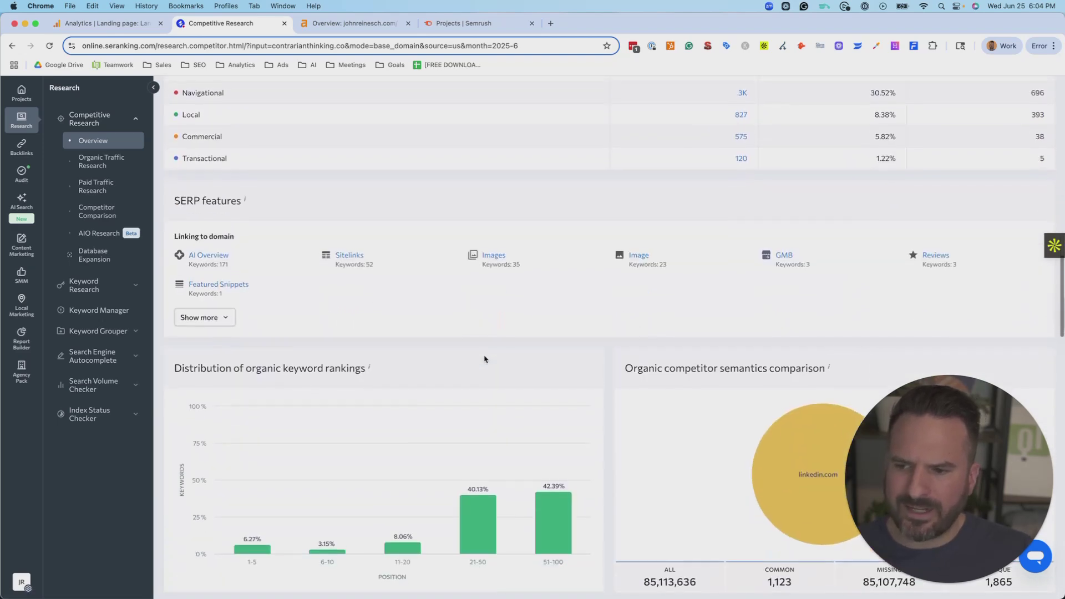
scroll(598, 340, "down", 4)
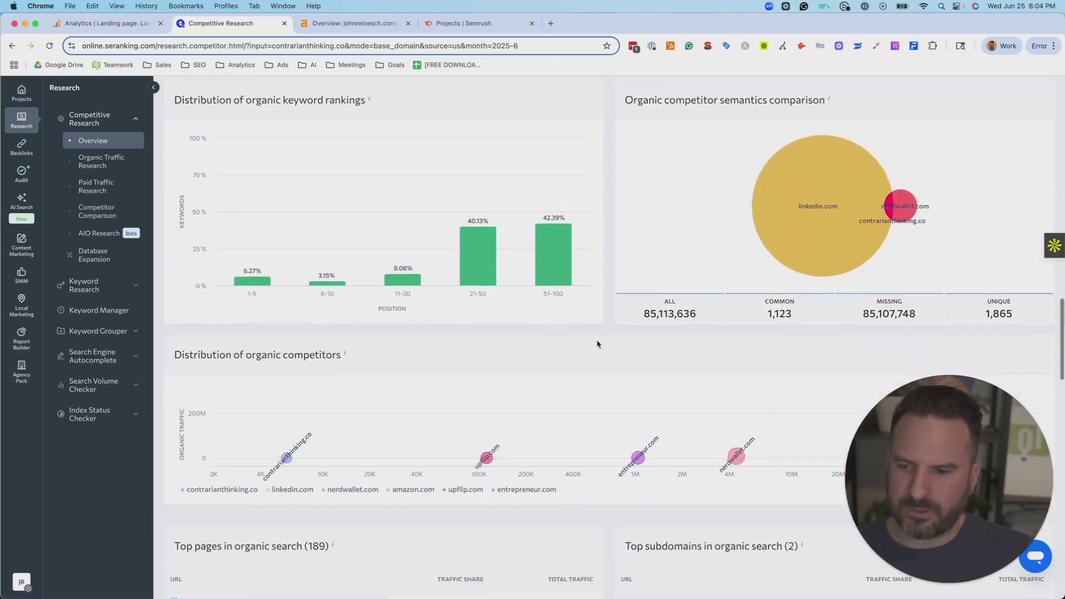
scroll(598, 342, "up", 12)
scroll(597, 344, "up", 4)
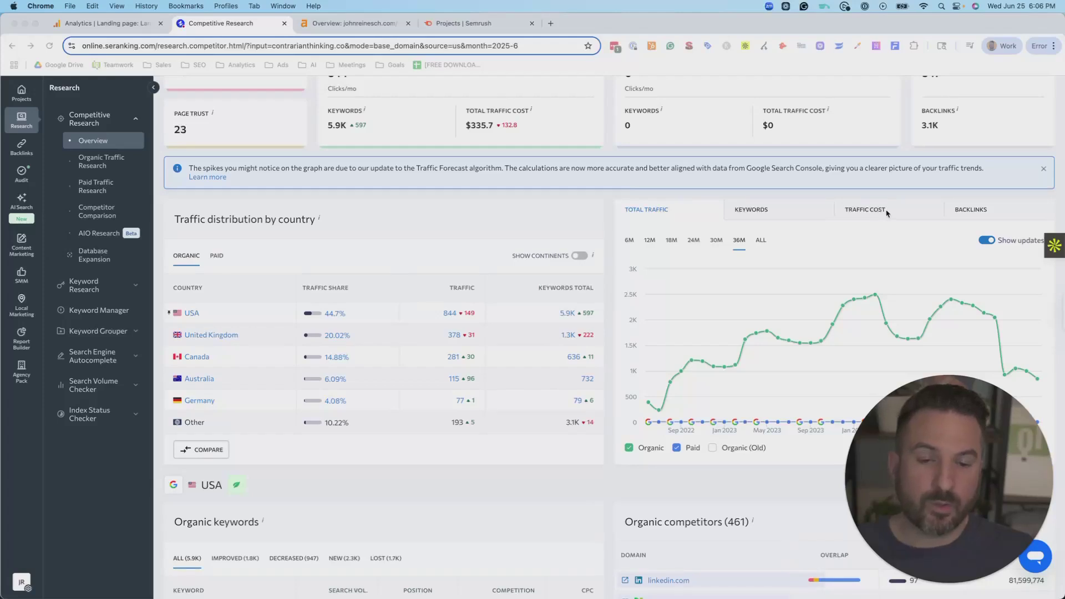
Switch the contrarianthinking.co chart to Traffic Cost data
left_click(892, 210)
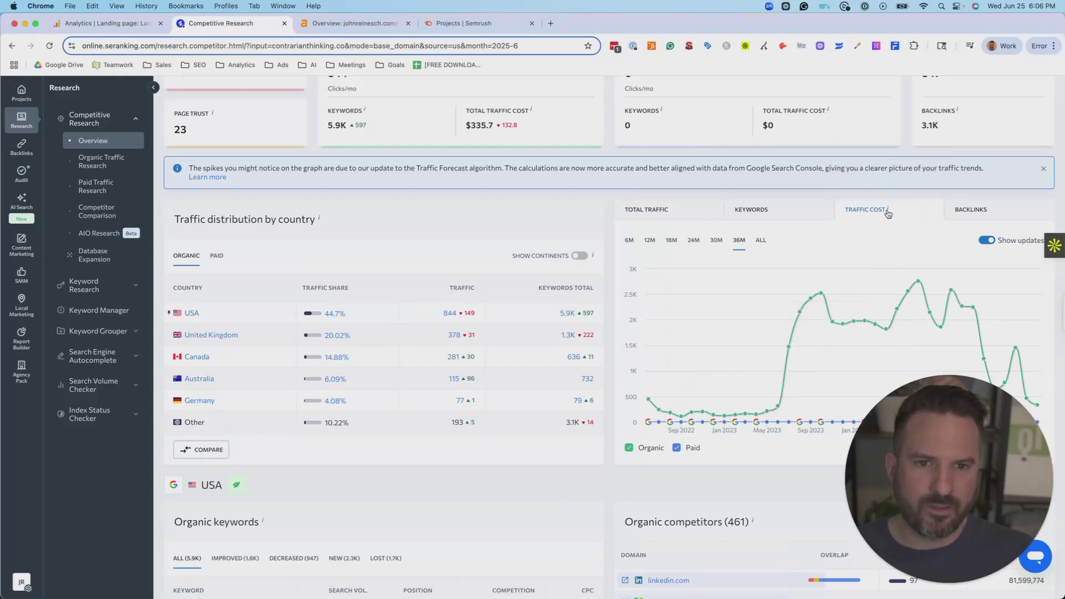
mouse_move(888, 214)
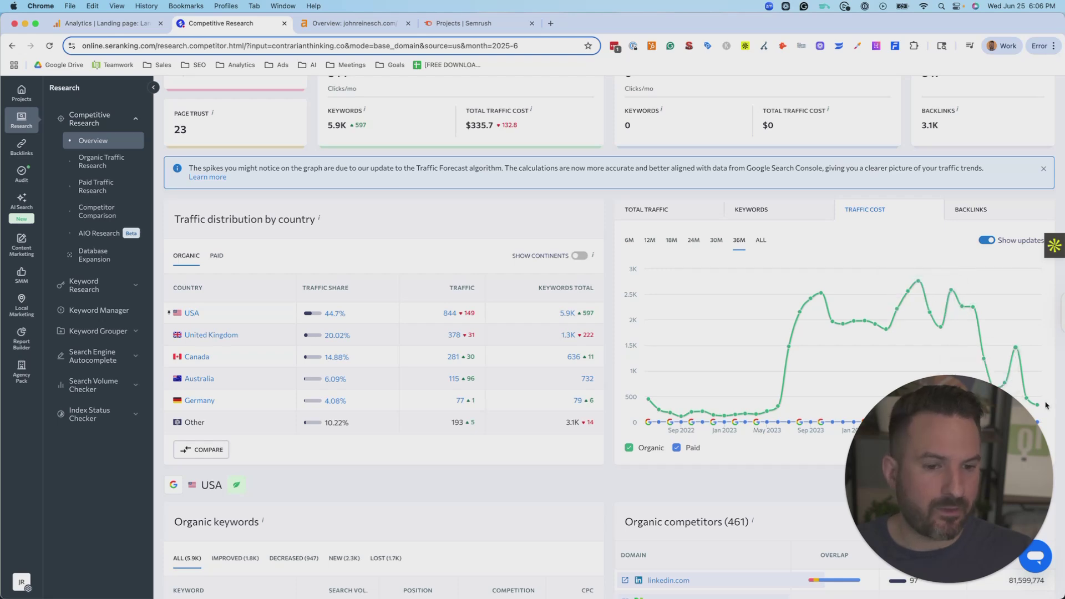
Replace contrarianthinking.co with the presenter's own domain and load its overview
scroll(752, 298, "up", 6)
left_click(351, 167)
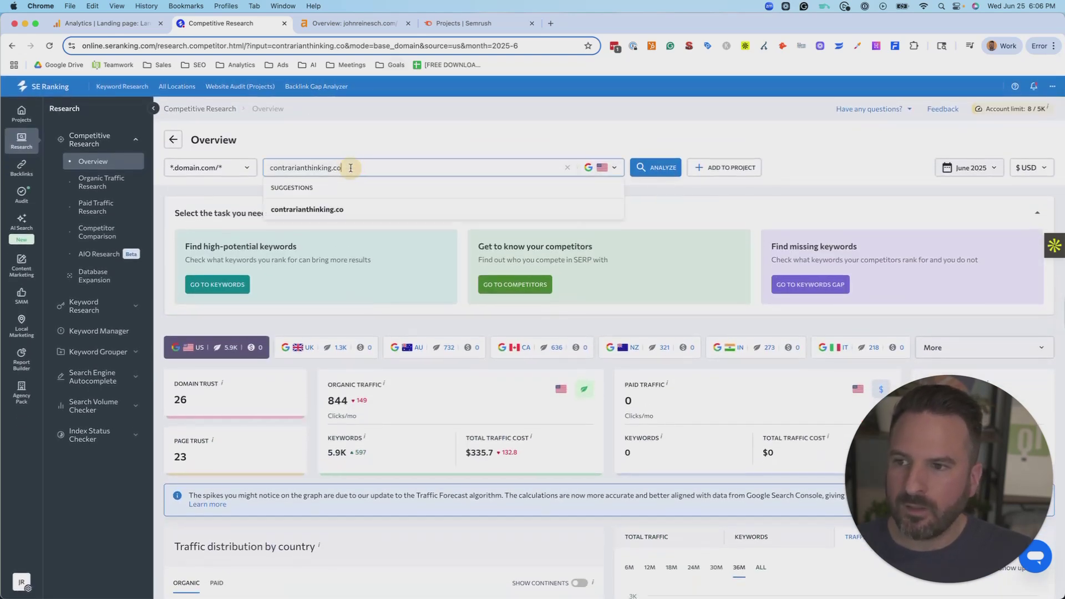
type("johnreinesch.com")
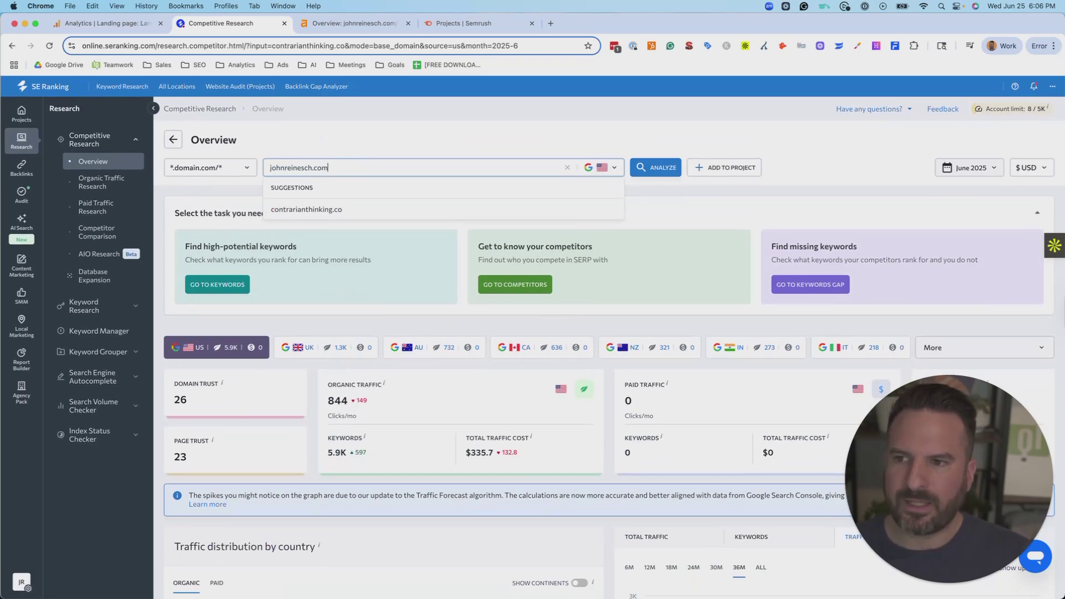
key("Return")
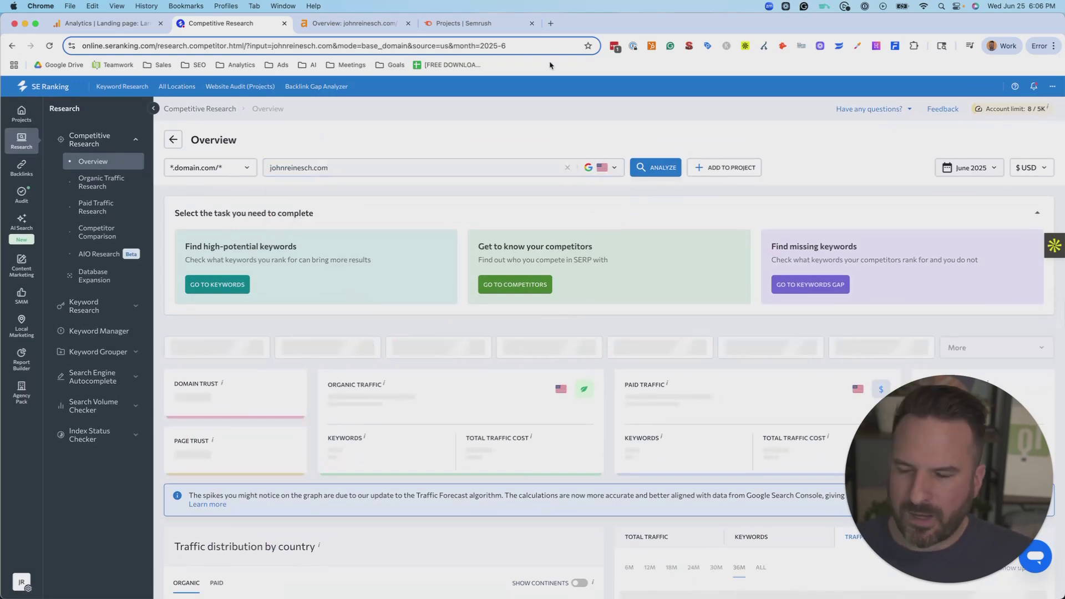
scroll(707, 288, "down", 5)
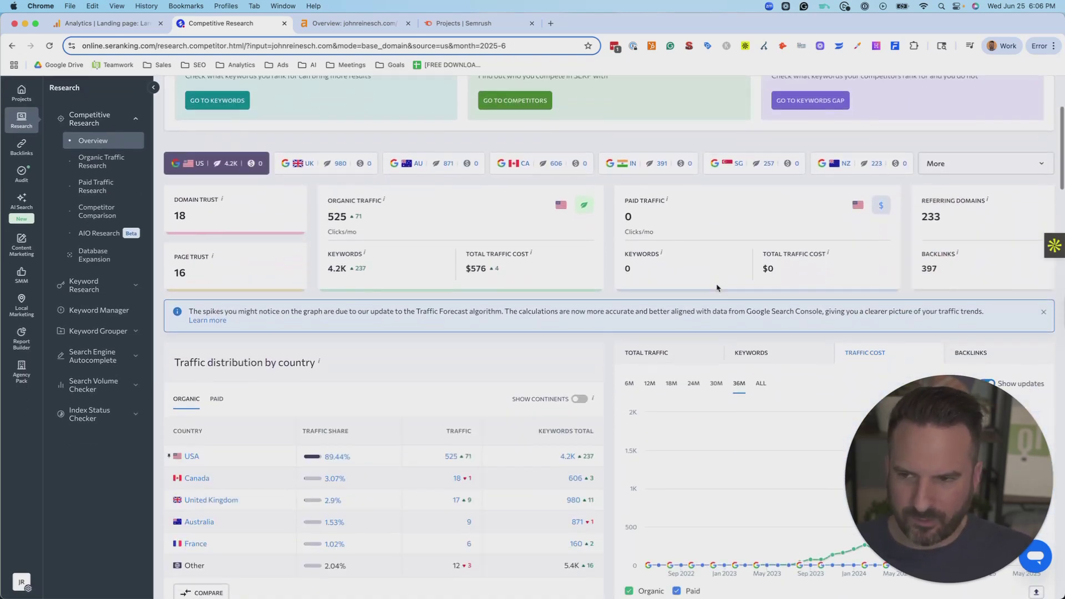
scroll(631, 217, "up", 1)
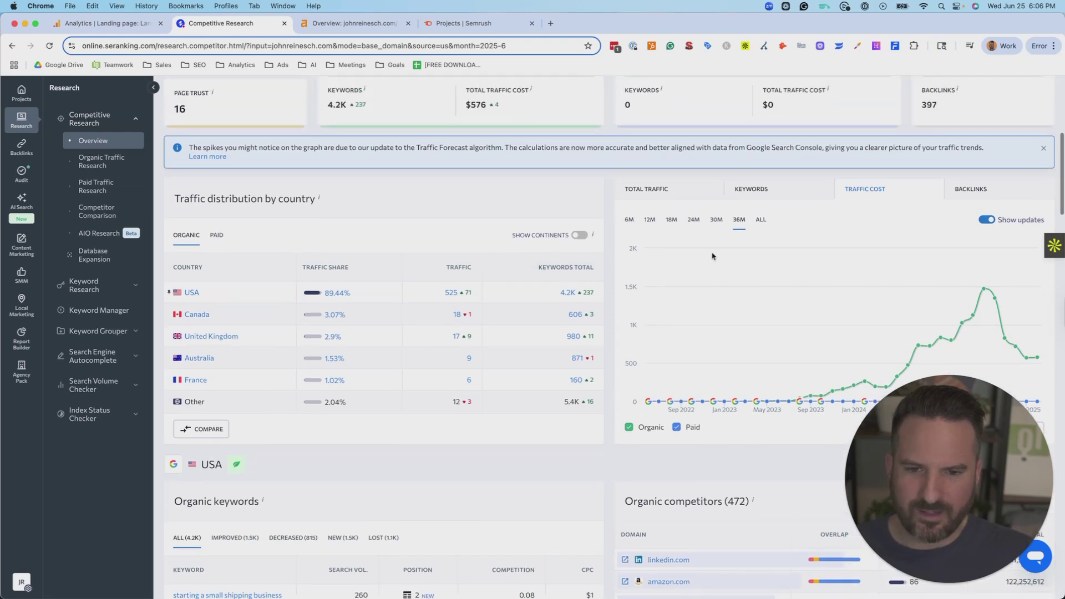
scroll(713, 256, "down", 1)
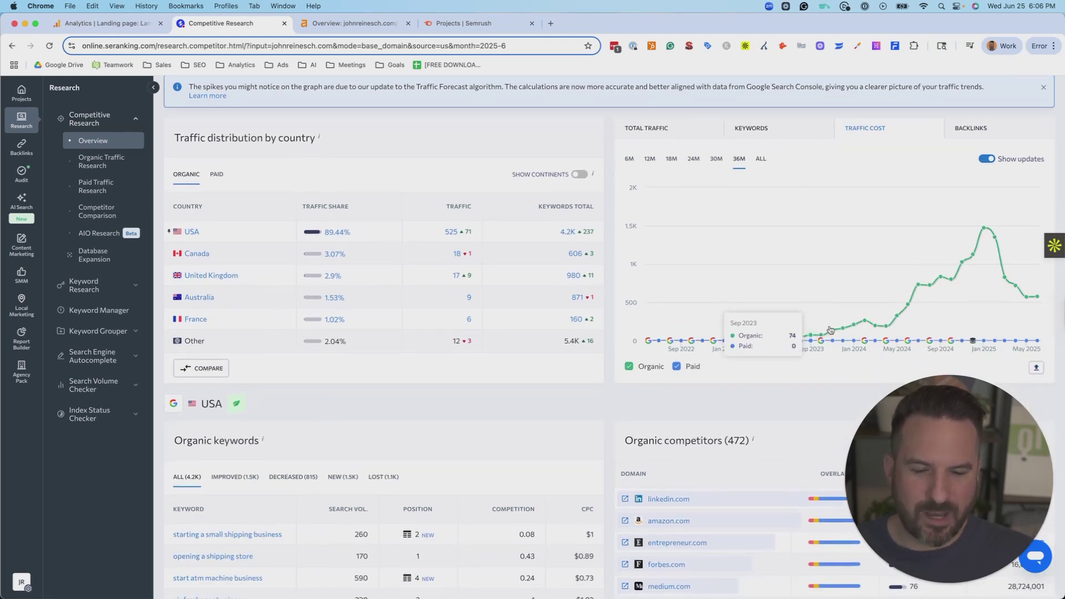
mouse_move(984, 232)
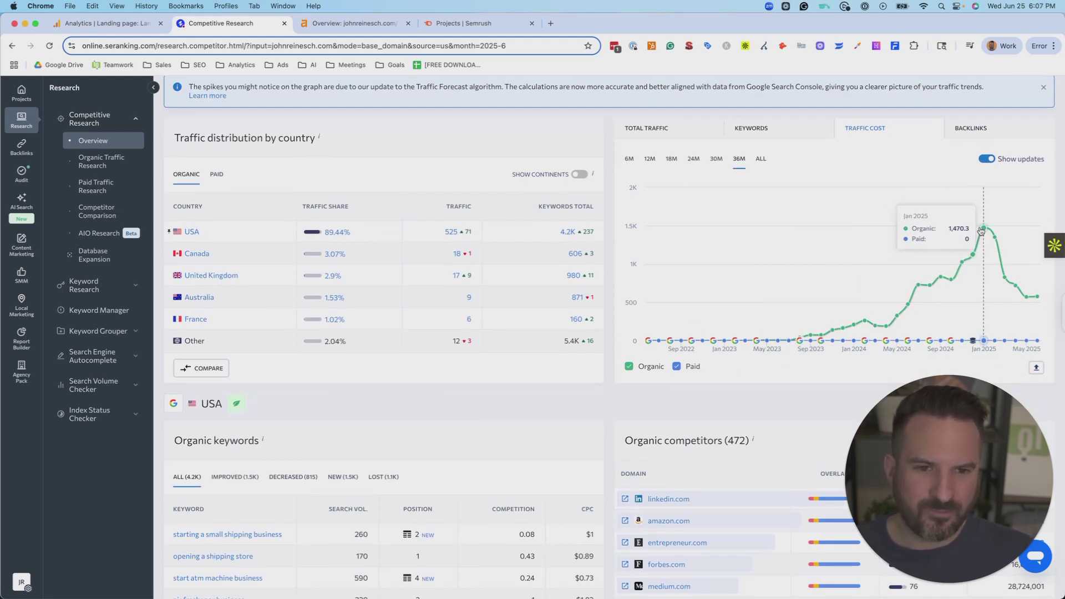
scroll(977, 217, "down", 1)
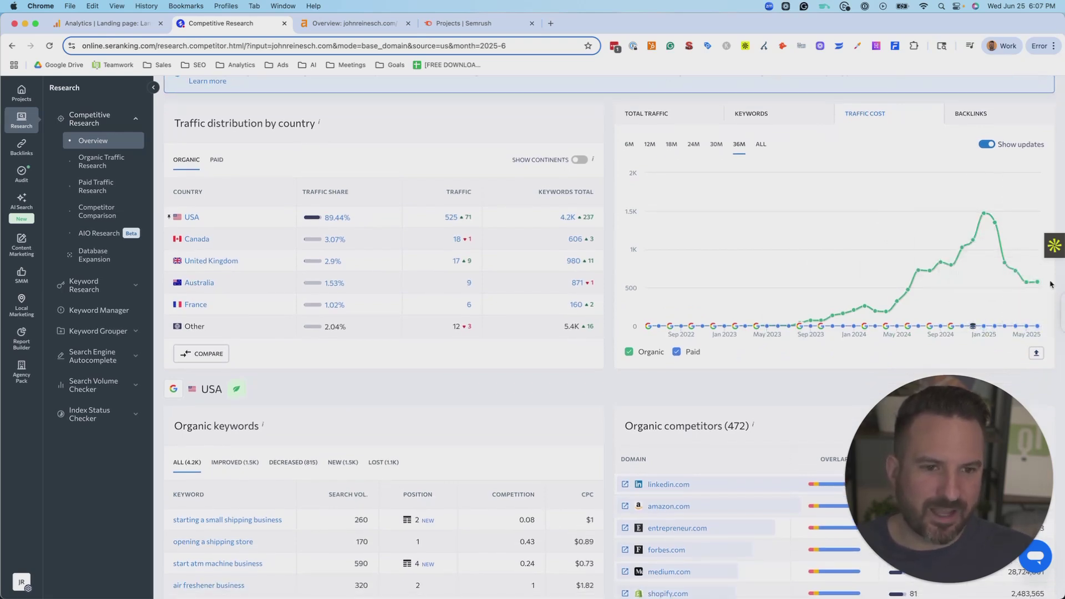
Switch the own-site chart back to 36-month Total Traffic with organic and paid lines
left_click(662, 114)
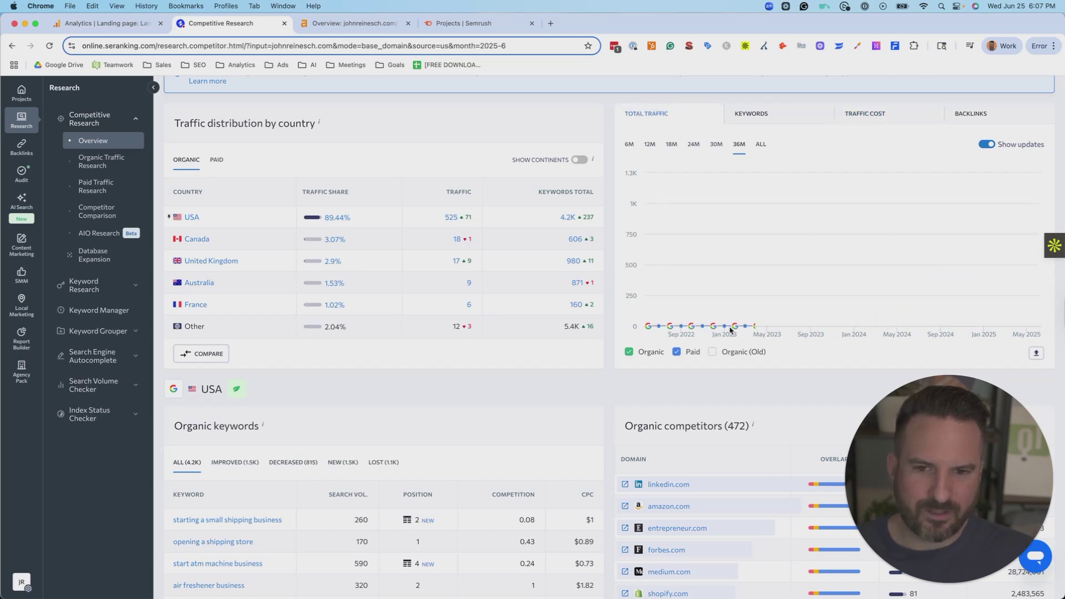
mouse_move(991, 186)
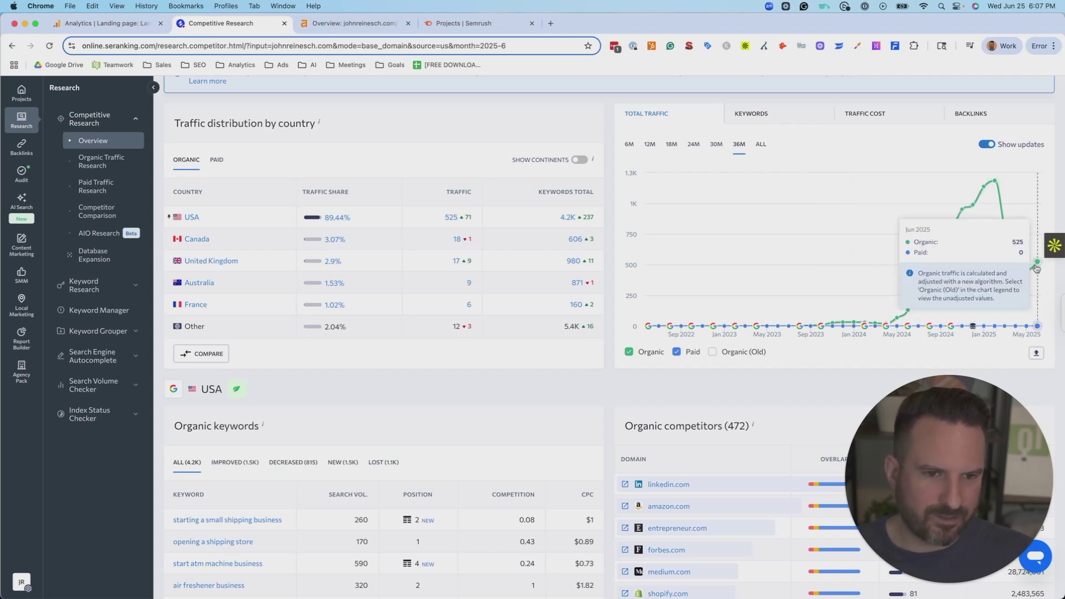
scroll(621, 222, "up", 1)
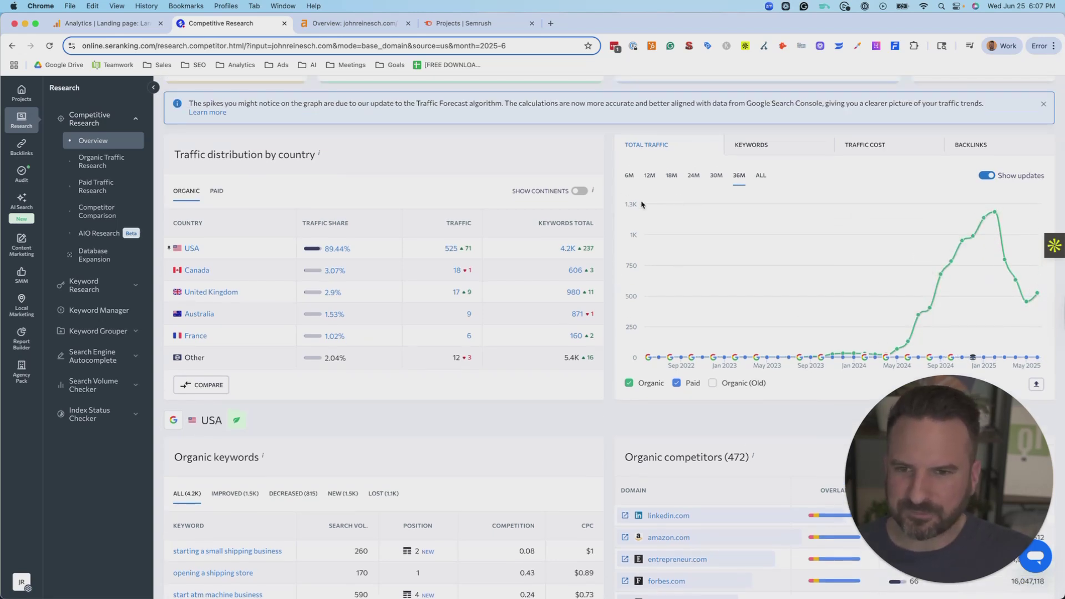
In Ahrefs Site Explorer, plot Avg. organic traffic instead of Referring domains
left_click(340, 25)
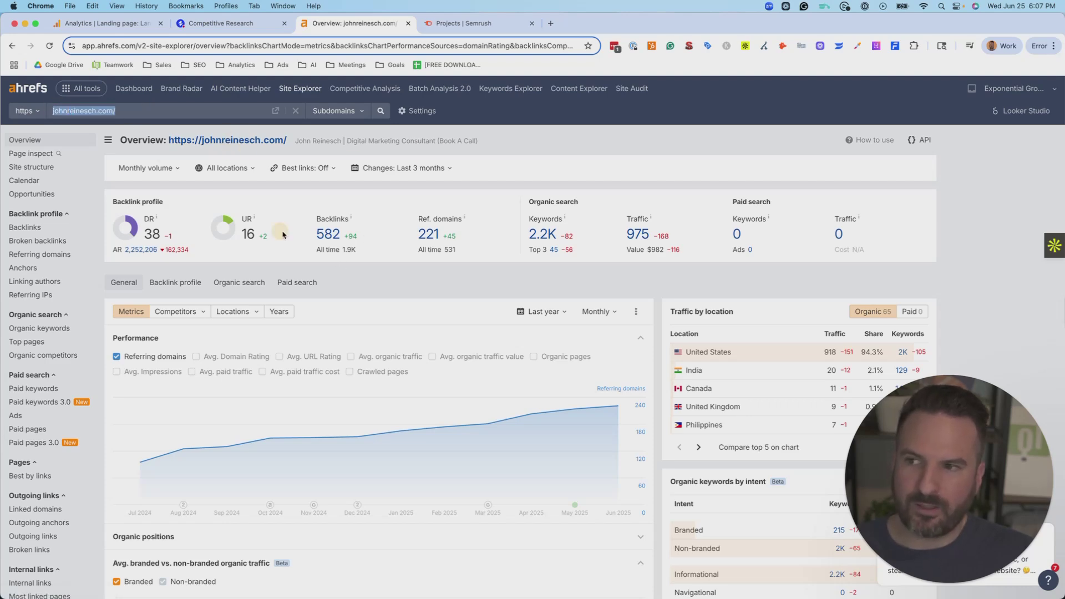
scroll(283, 234, "down", 5)
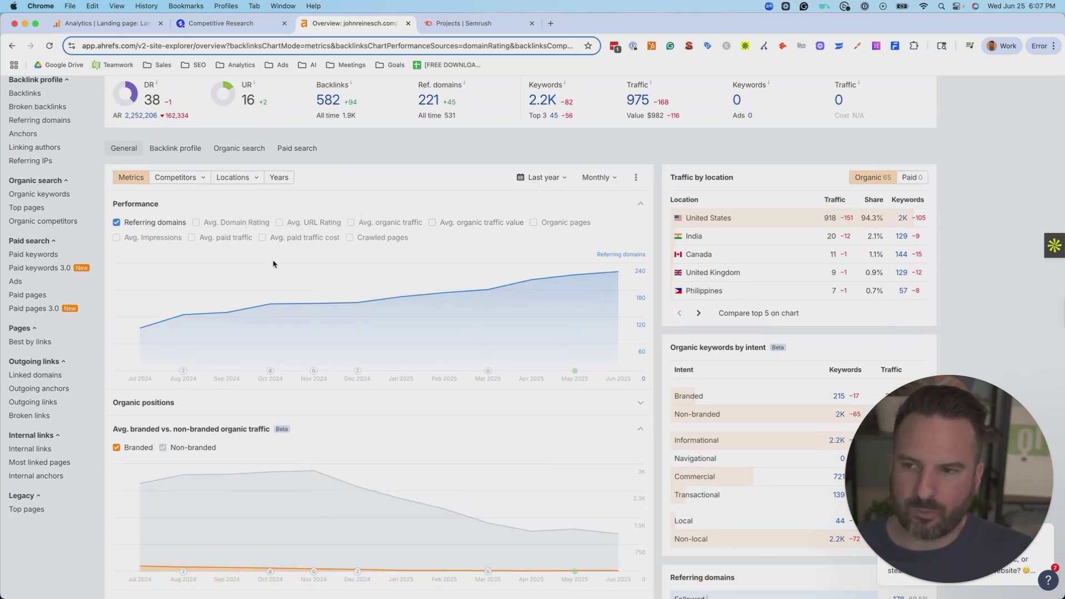
left_click(352, 223)
left_click(117, 223)
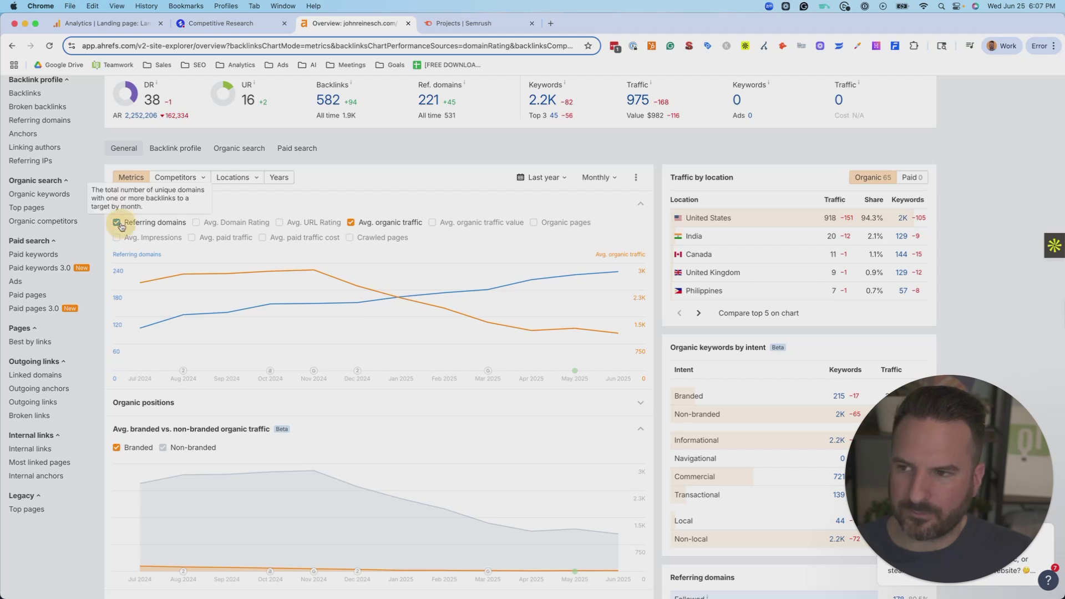
Set the chart range to Last 2 years and plot Organic pages instead of Avg. organic traffic
left_click(549, 179)
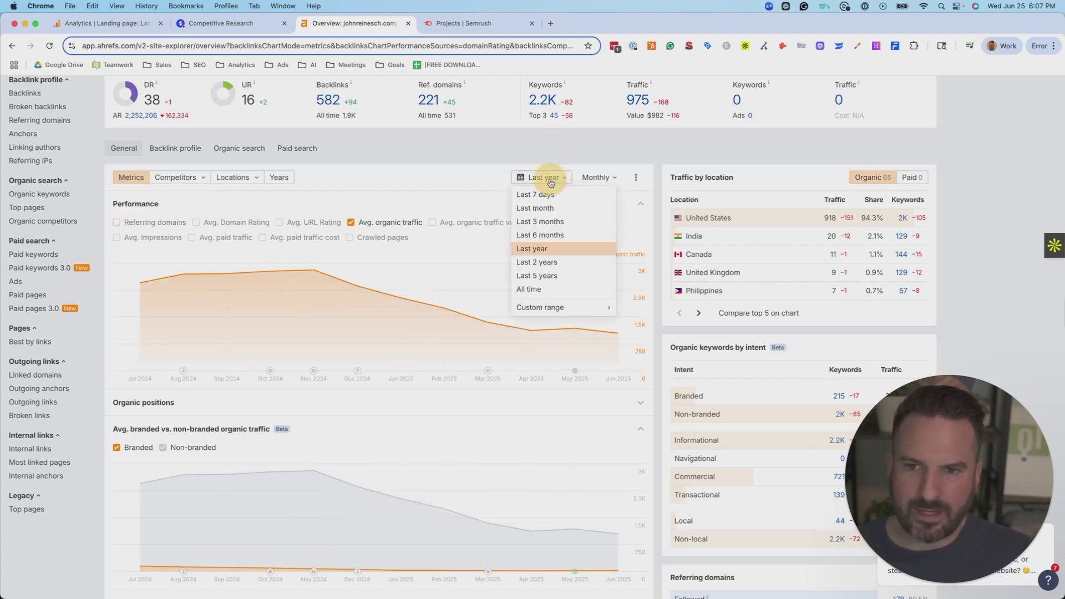
left_click(536, 263)
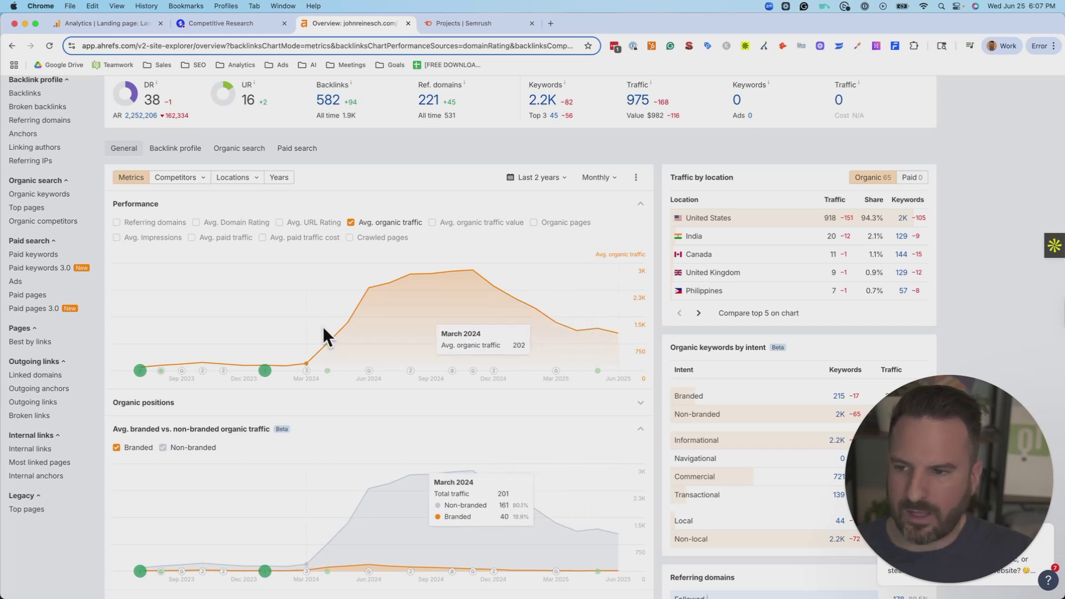
left_click(533, 224)
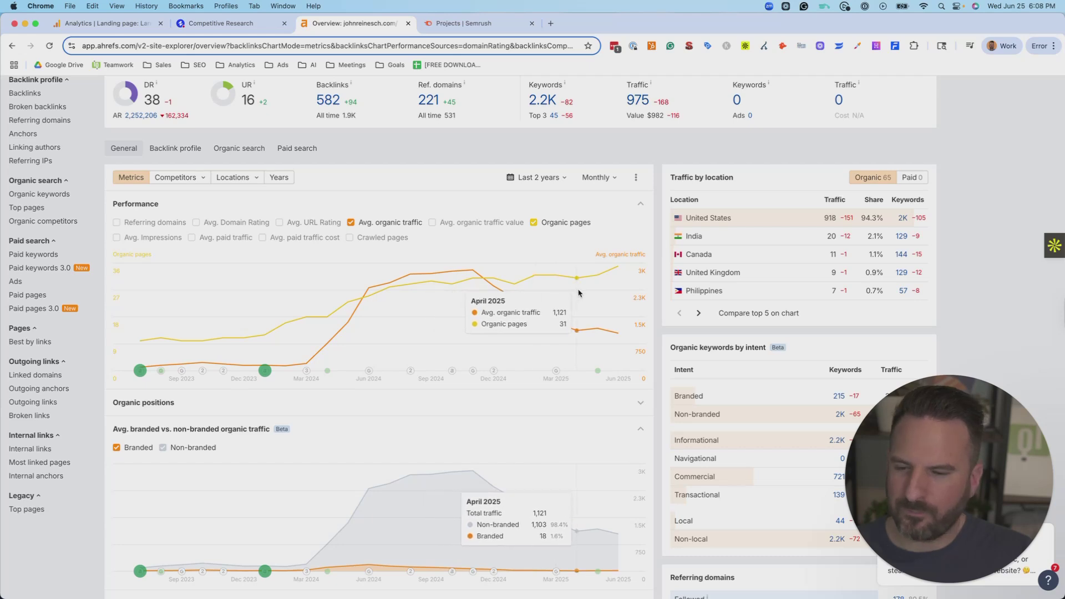
left_click(381, 225)
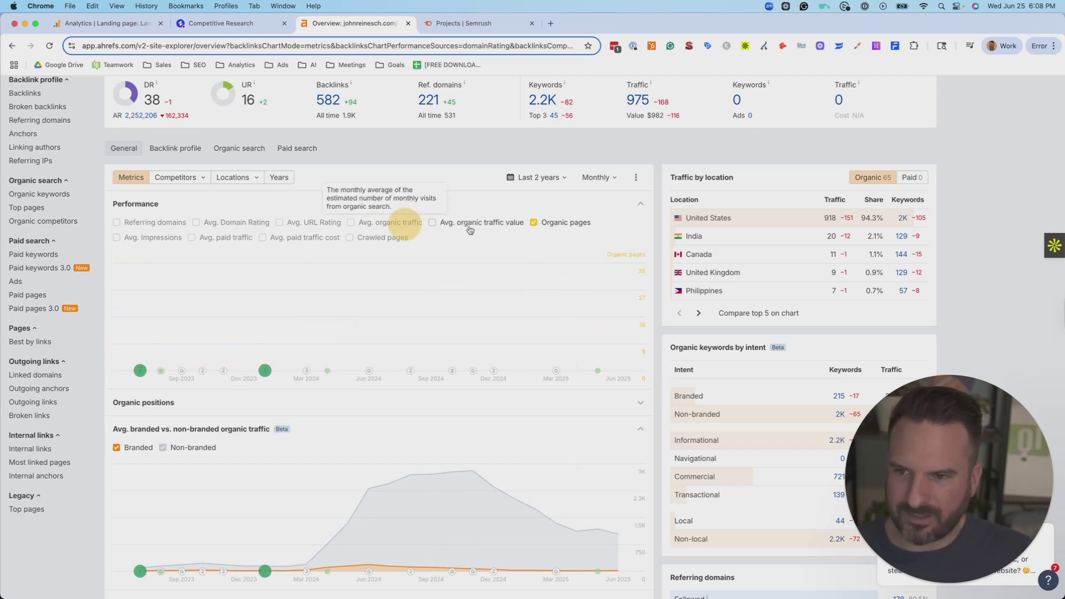
Try daily granularity, then settle on monthly data points for the organic pages chart
left_click(599, 178)
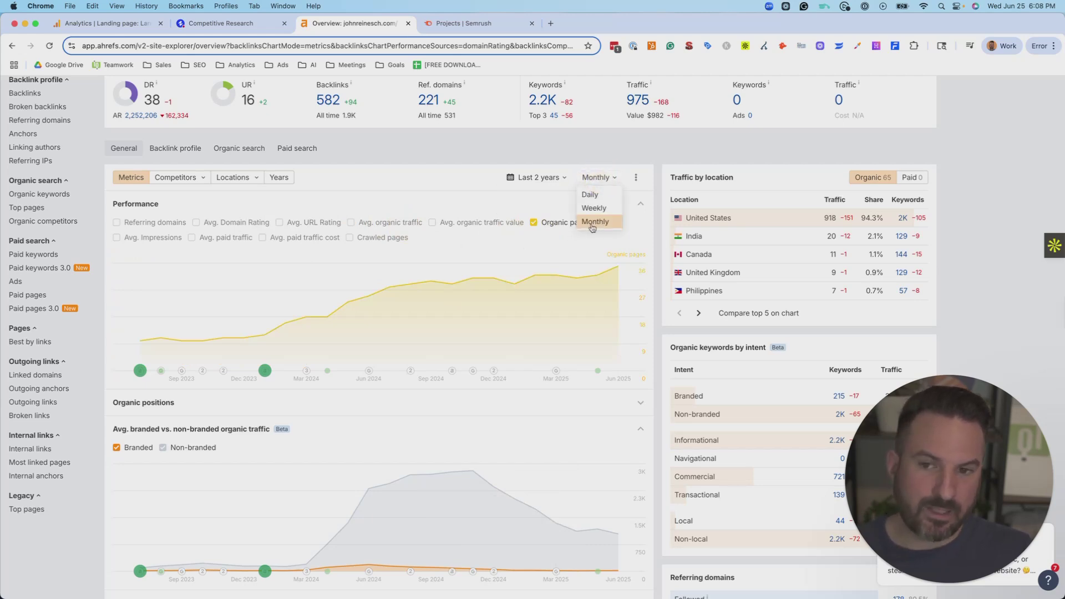
left_click(599, 195)
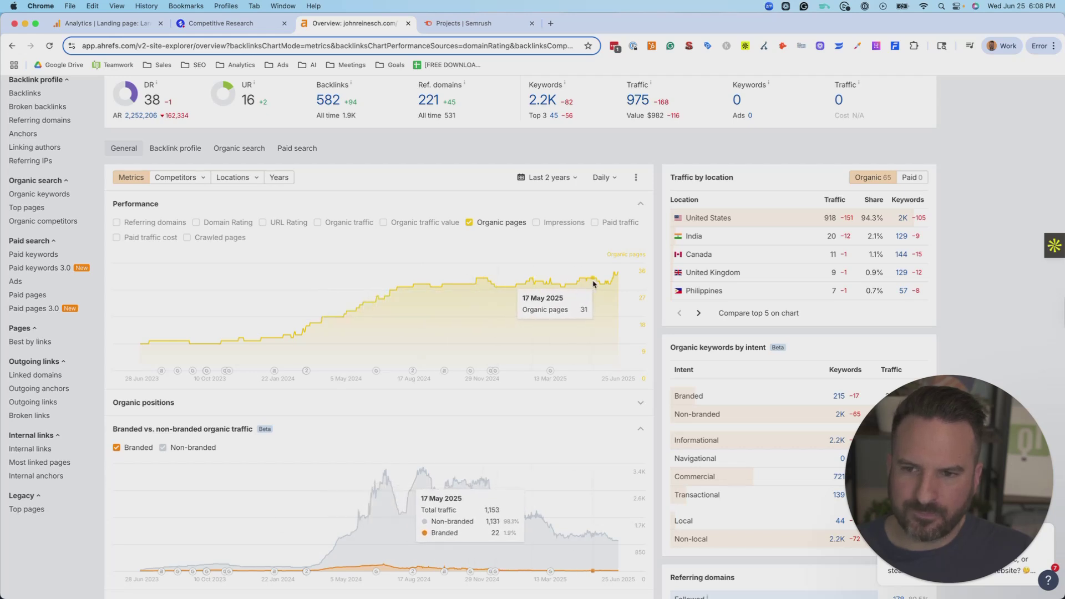
left_click(537, 178)
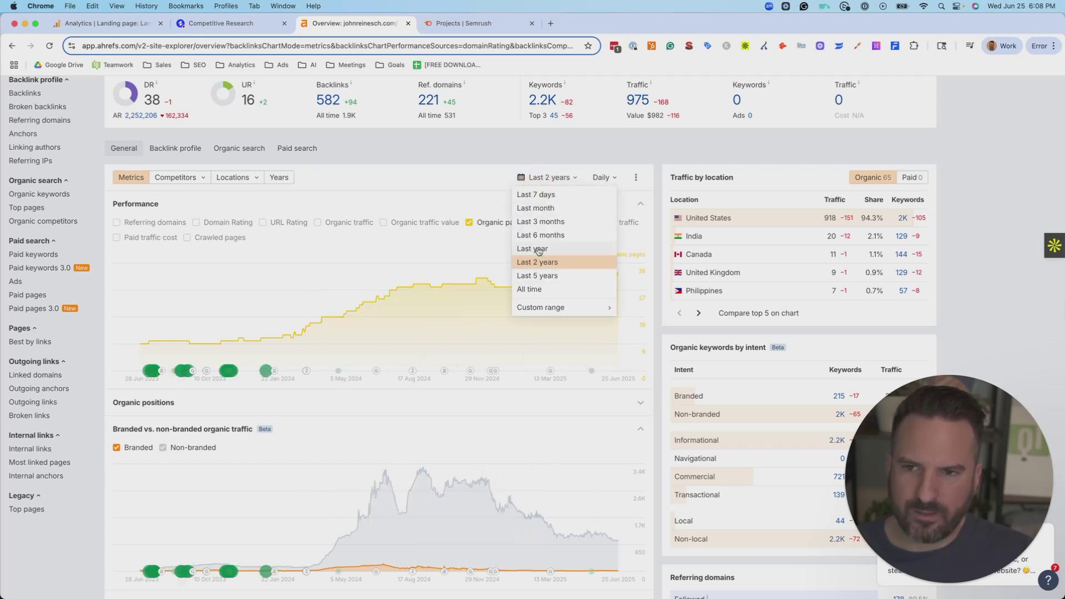
left_click(603, 179)
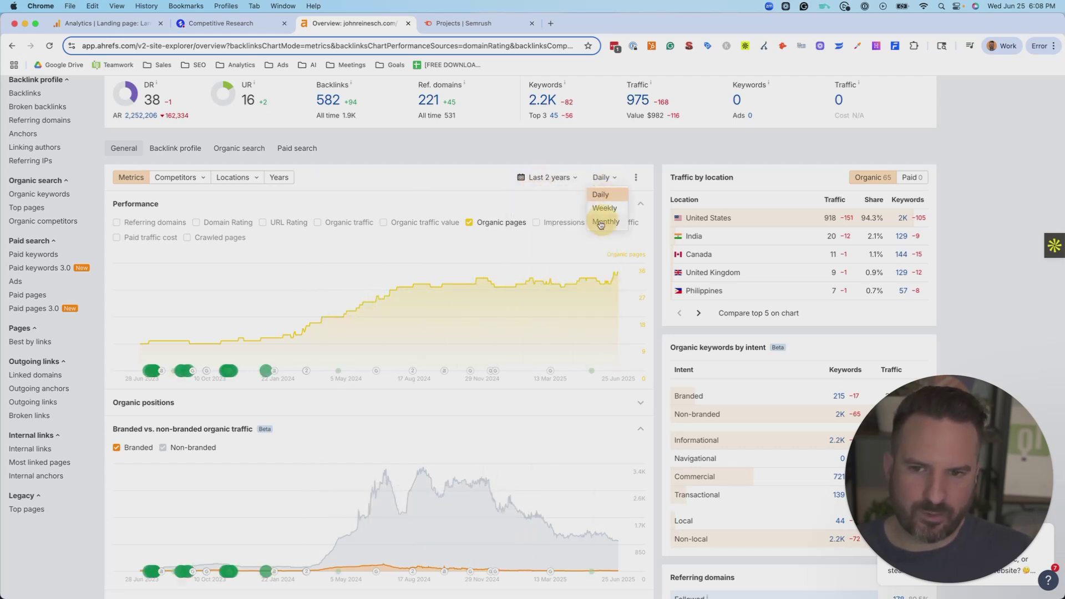
left_click(600, 224)
scroll(315, 266, "up", 1)
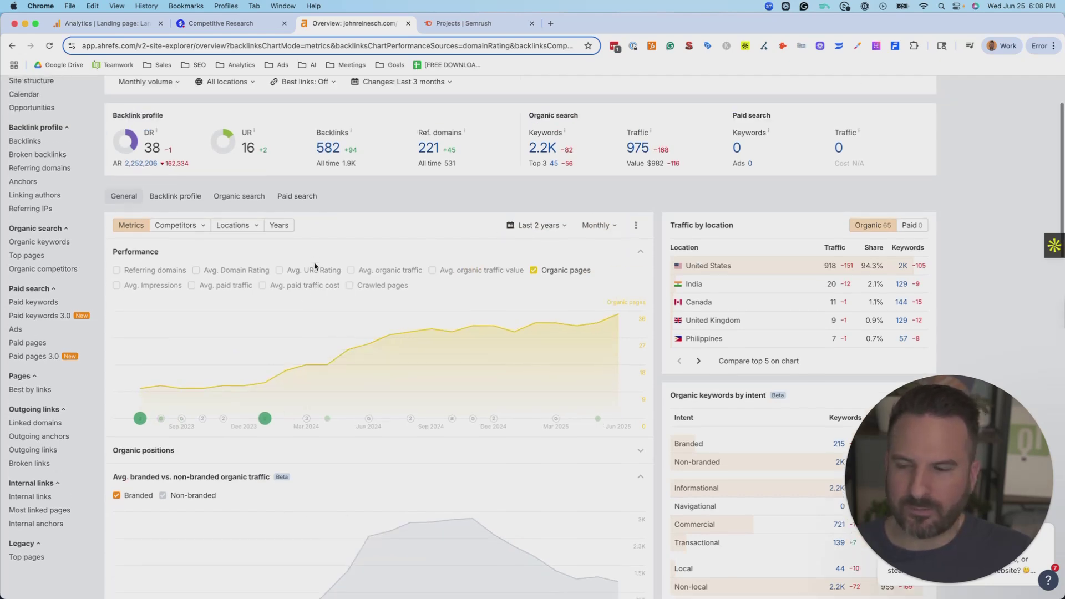
scroll(314, 266, "down", 6)
scroll(311, 233, "up", 2)
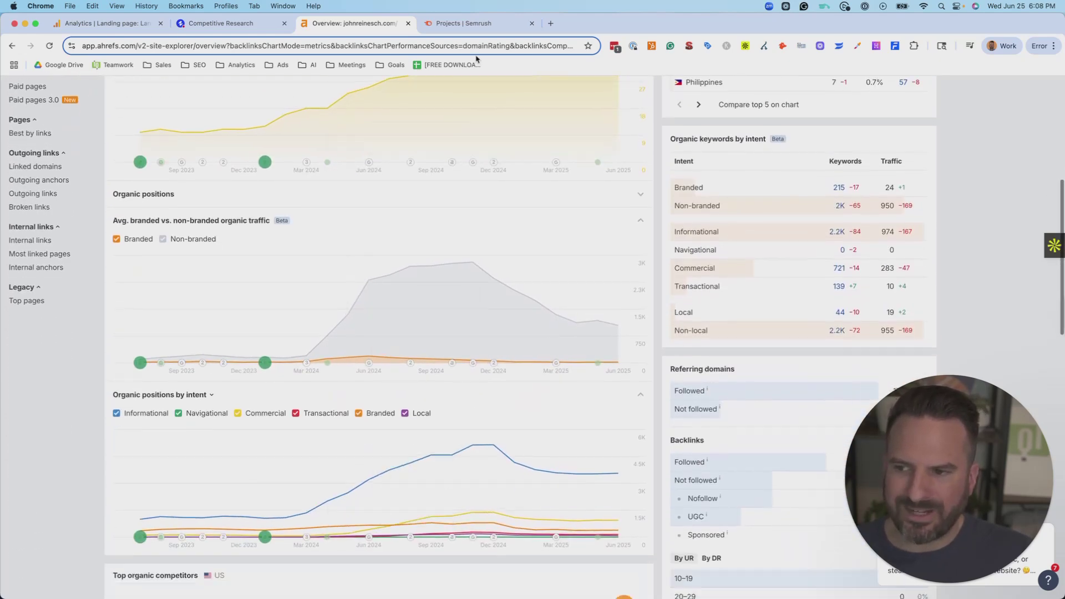
scroll(165, 195, "down", 2)
scroll(165, 196, "up", 1)
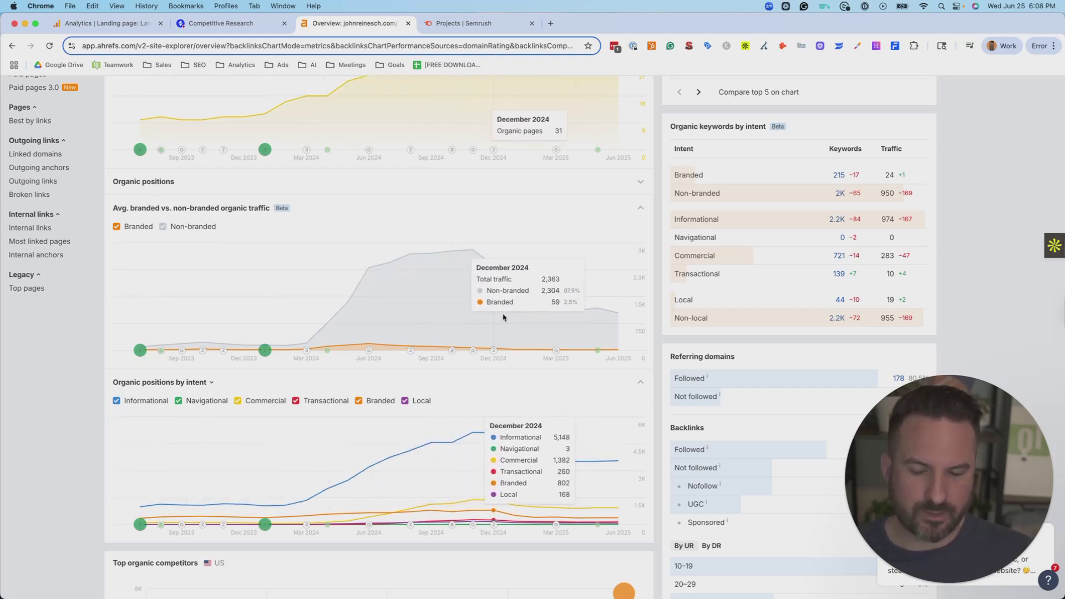
scroll(518, 326, "up", 2)
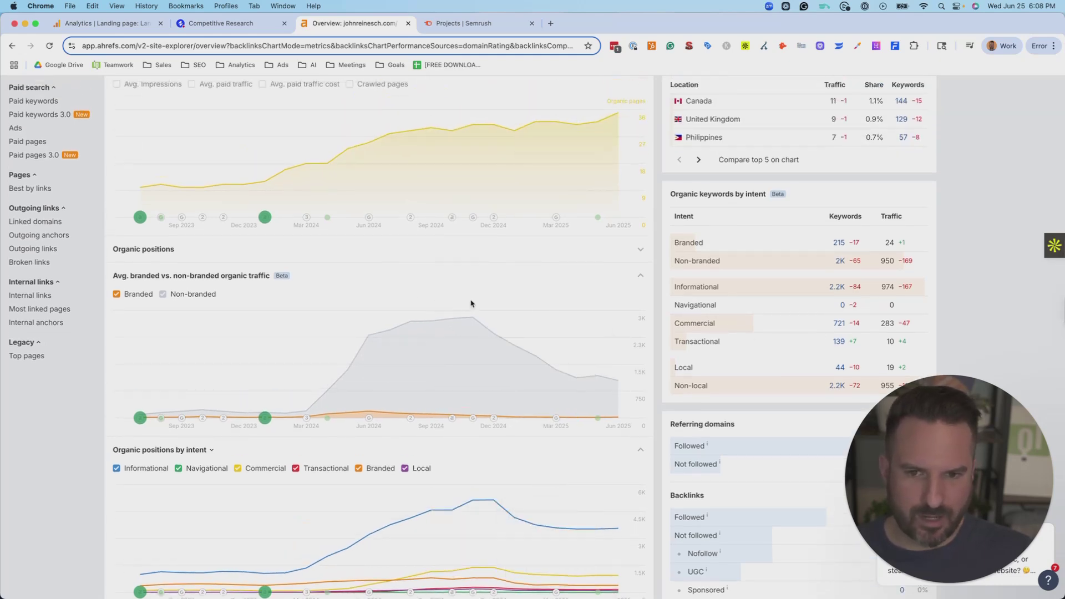
scroll(471, 301, "down", 15)
scroll(538, 258, "down", 2)
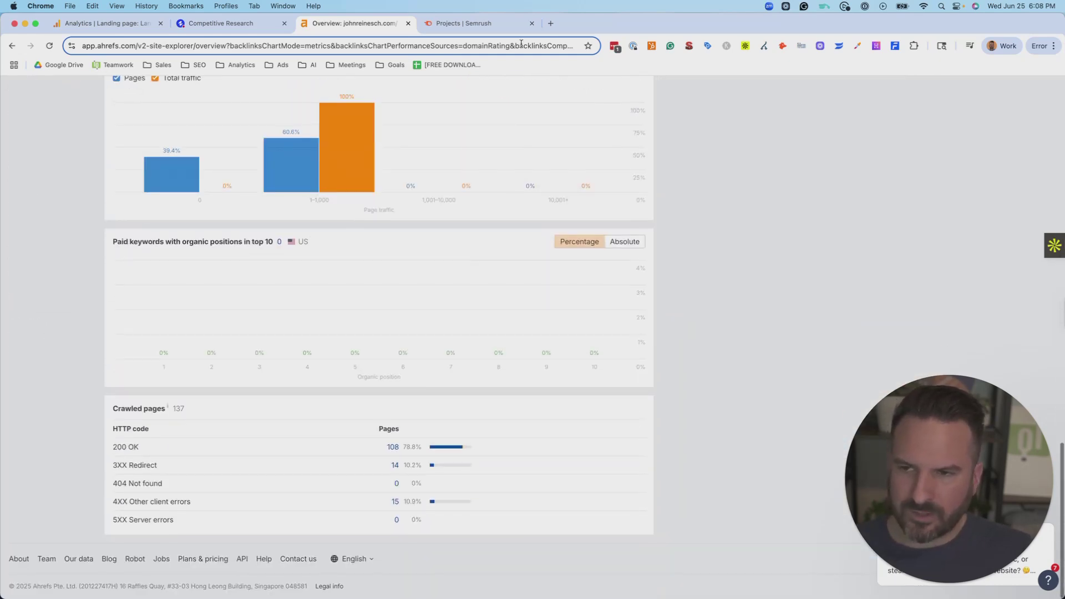
Look up johnreinesch.com in Semrush and chart its organic traffic and keywords over 2 years
left_click(456, 31)
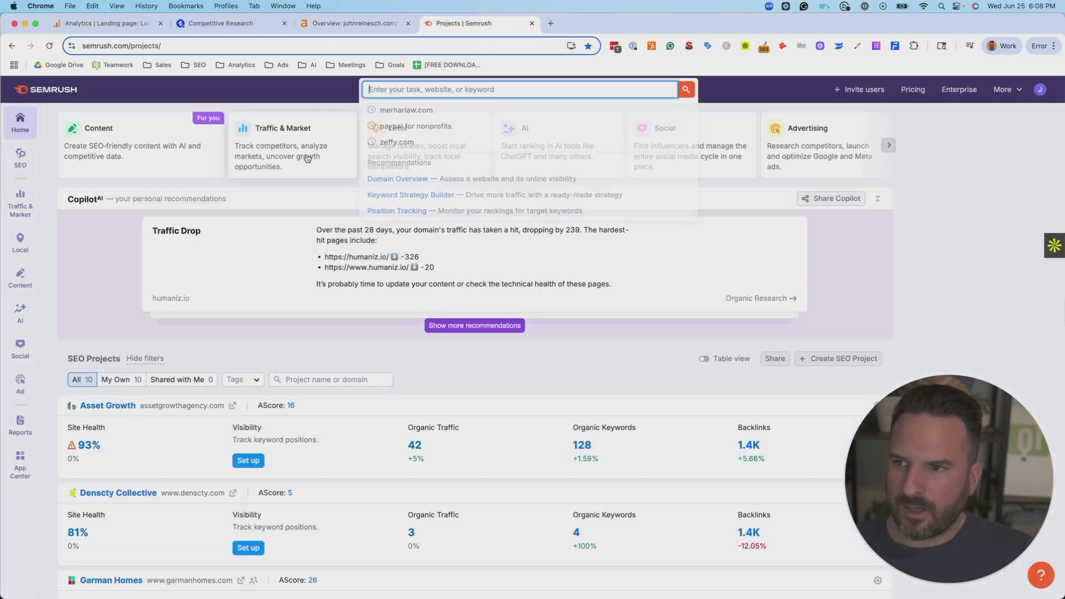
type("joh")
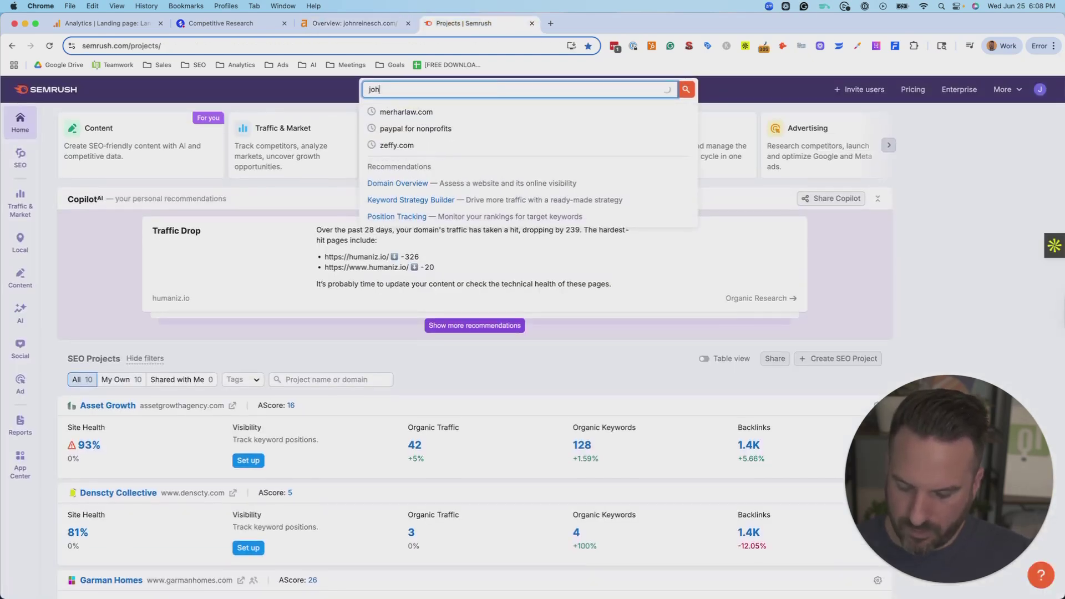
type("nreinesch.")
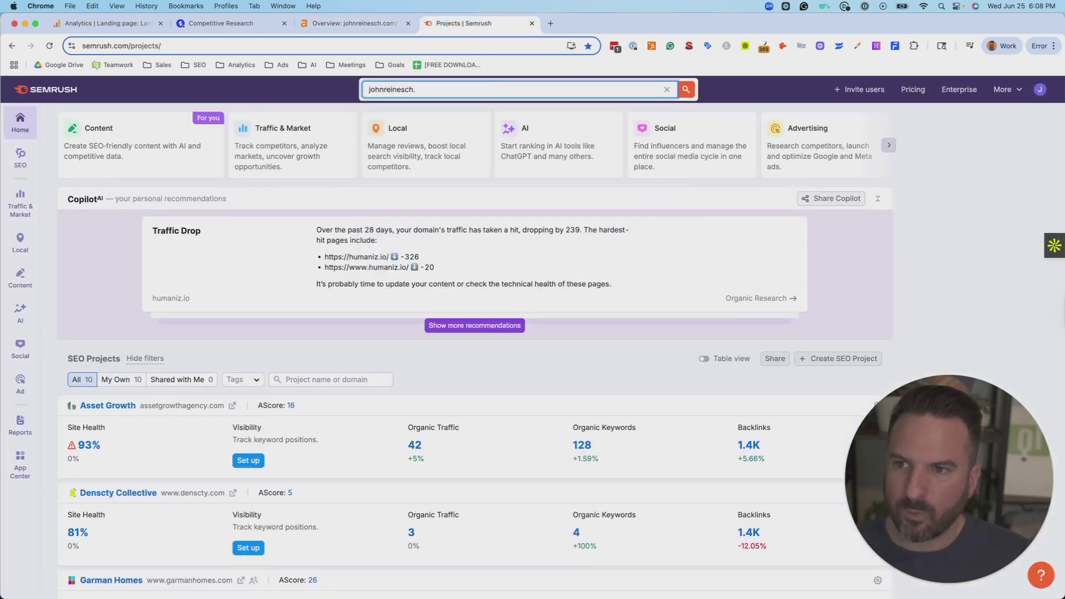
type("com")
key("Return")
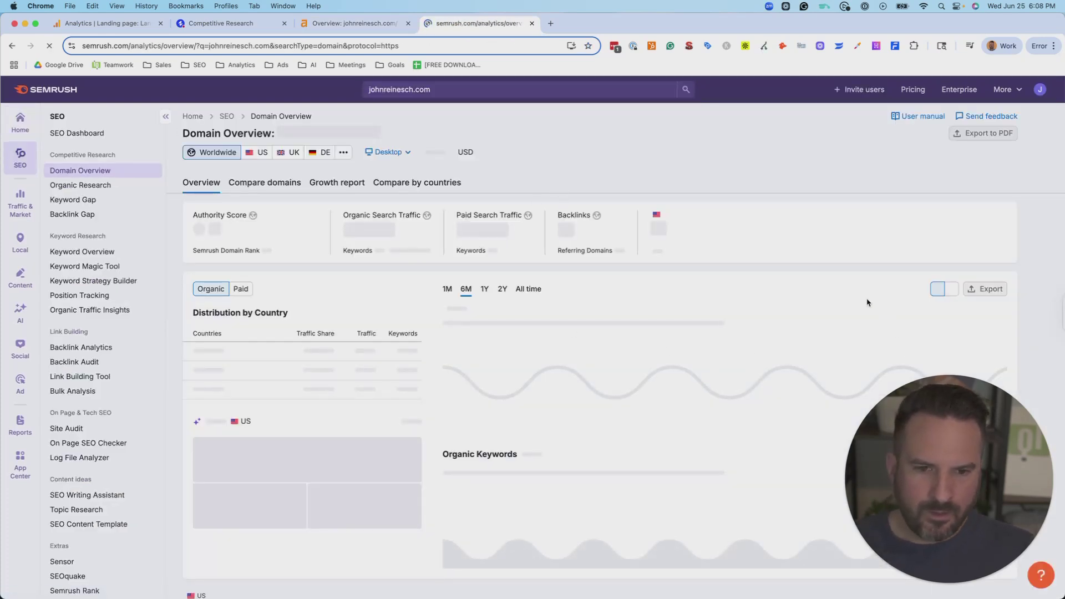
scroll(511, 306, "down", 1)
scroll(694, 287, "down", 1)
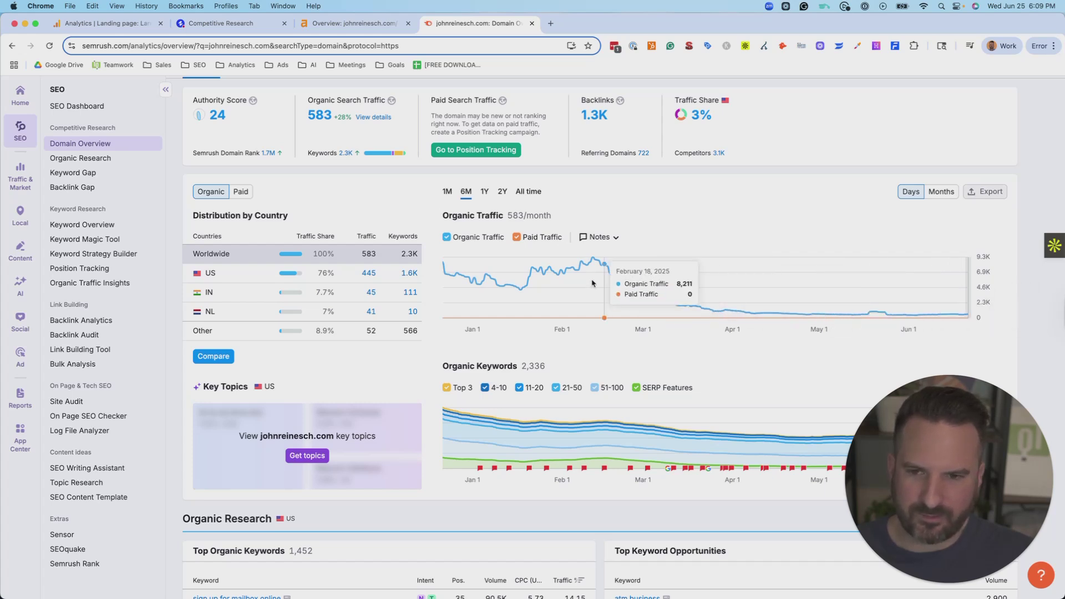
left_click(501, 192)
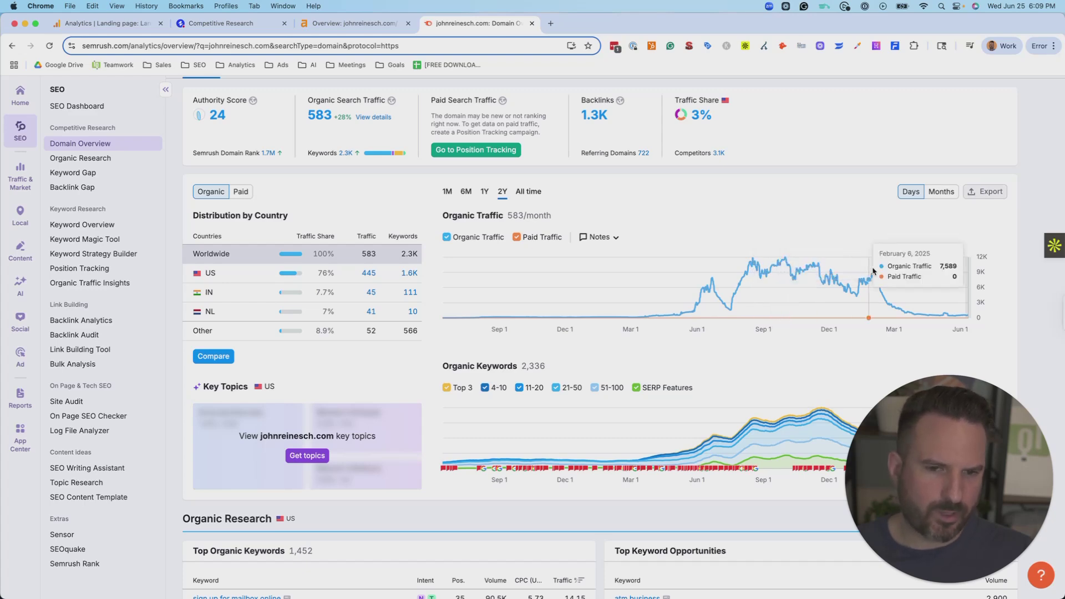
scroll(777, 250, "down", 3)
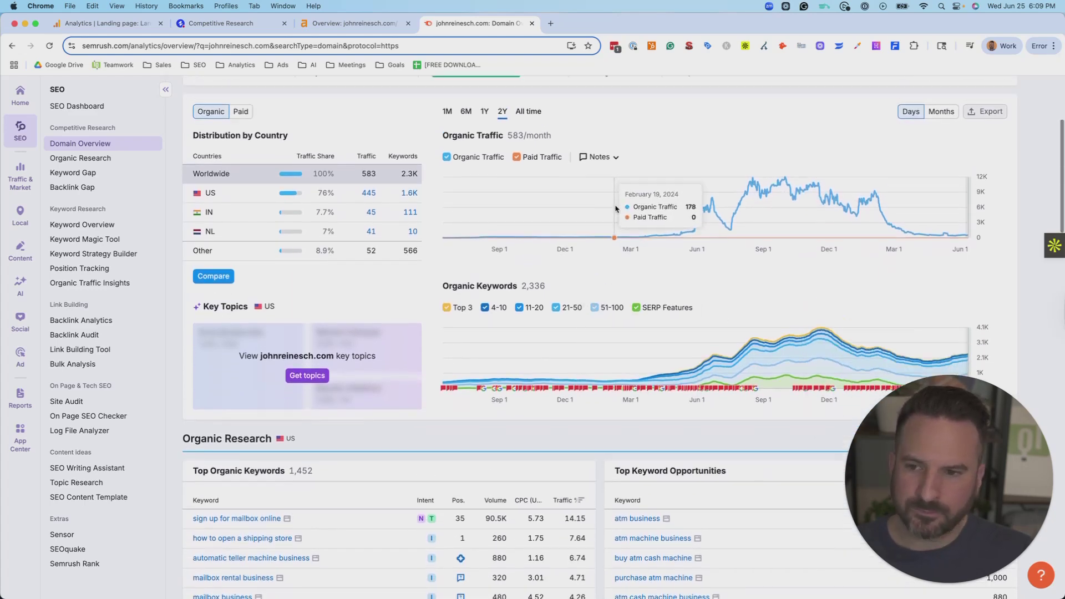
scroll(614, 209, "up", 5)
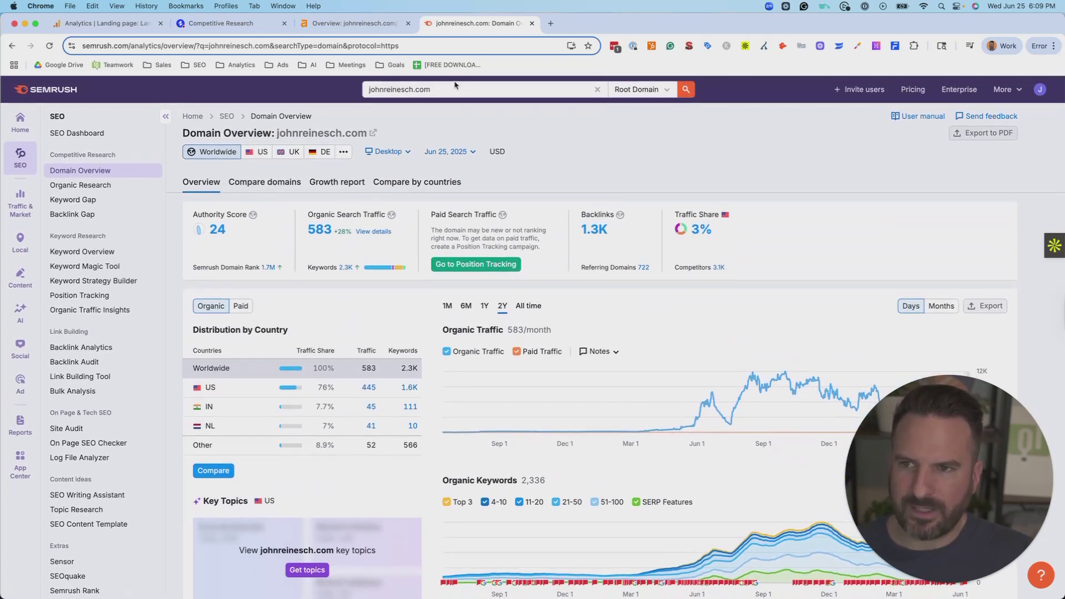
Load Semrush's hubspot.com overview and limit its traffic chart to paid traffic (273.8K)
left_click(455, 87)
key("BackSpace")
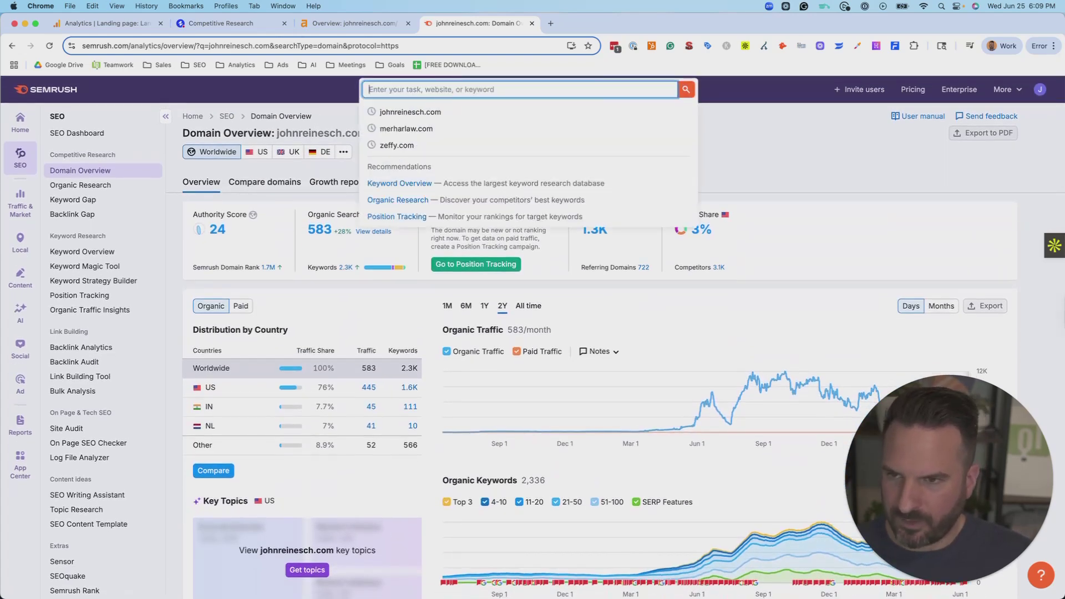
type("hubspot.com")
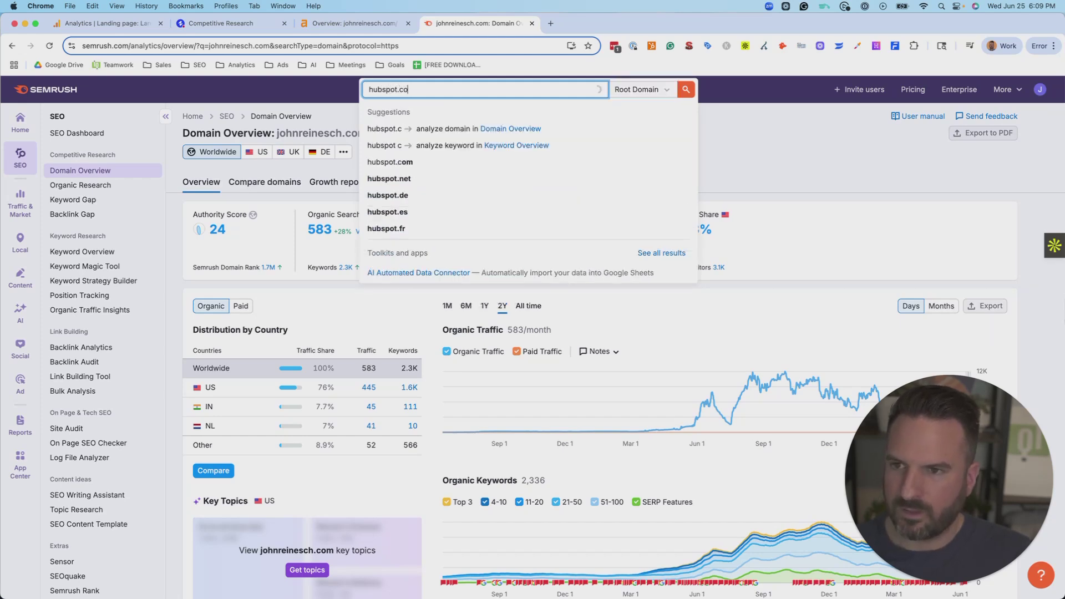
key("Return")
scroll(488, 194, "down", 1)
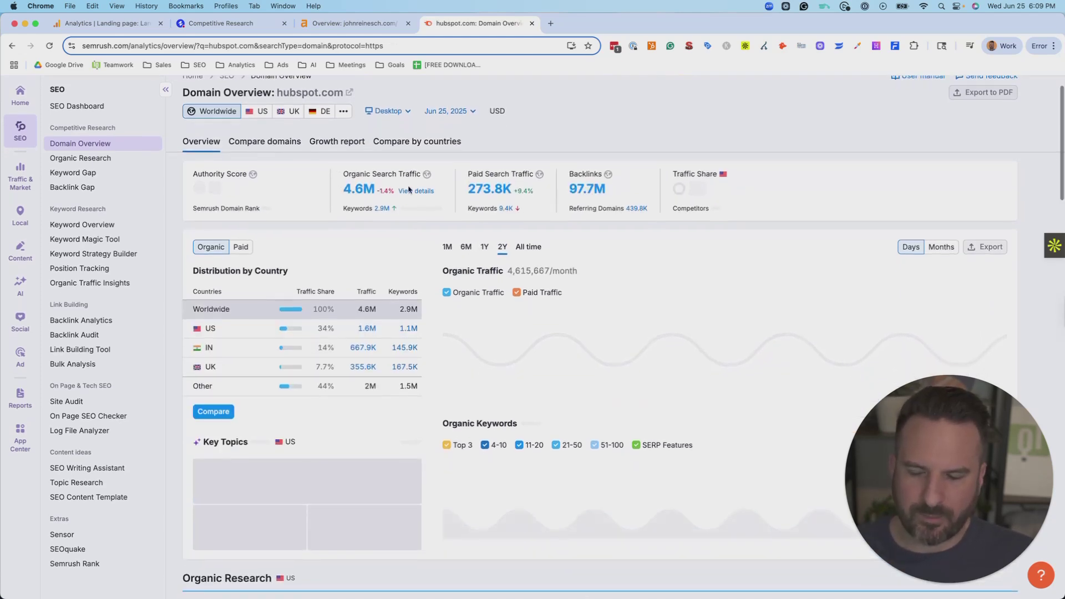
scroll(686, 324, "down", 1)
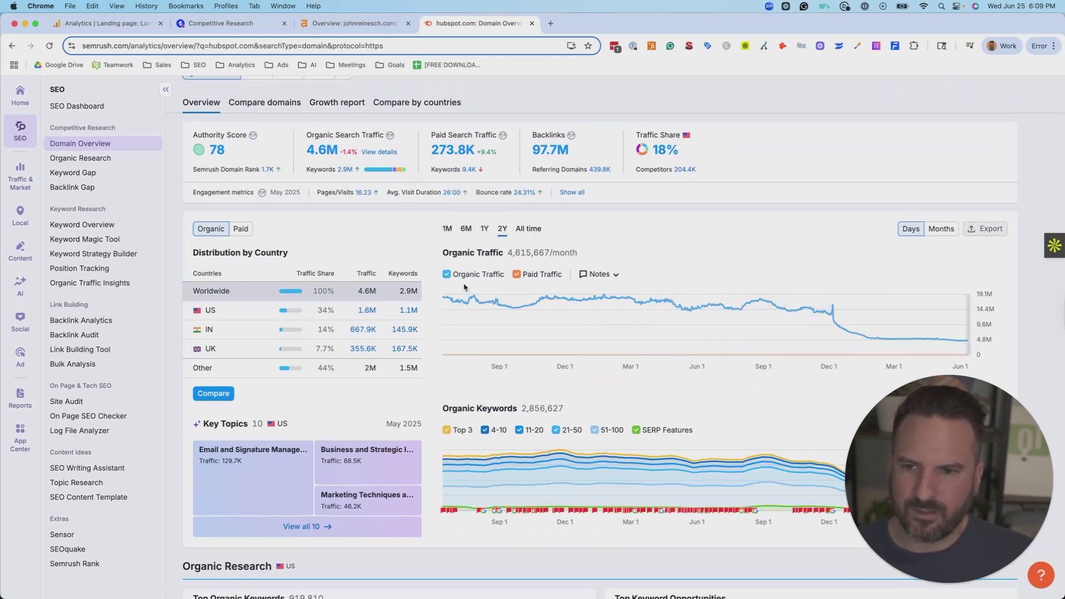
left_click(447, 275)
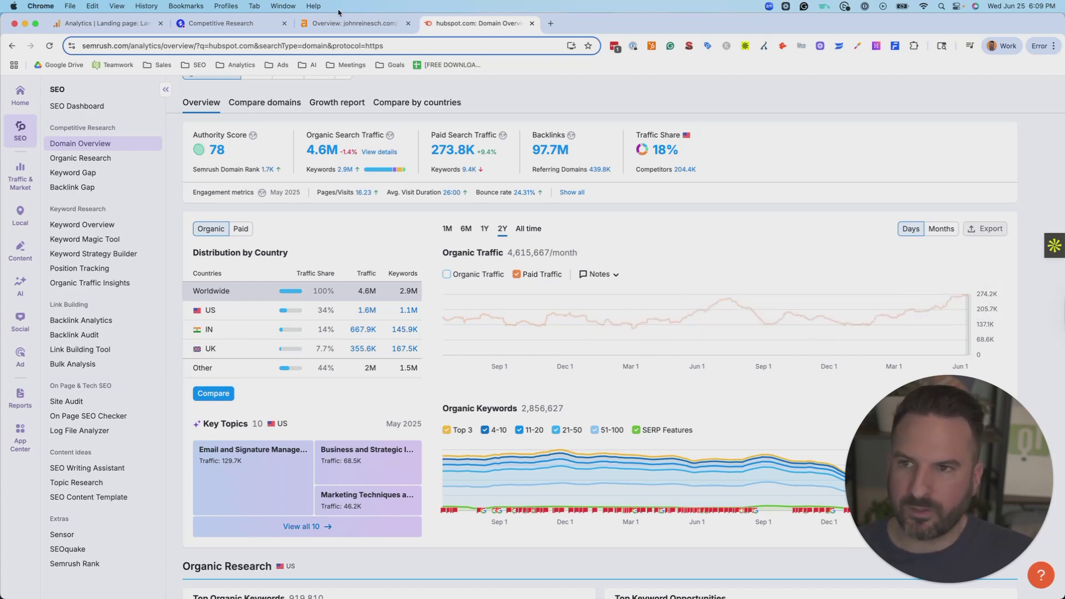
left_click(230, 25)
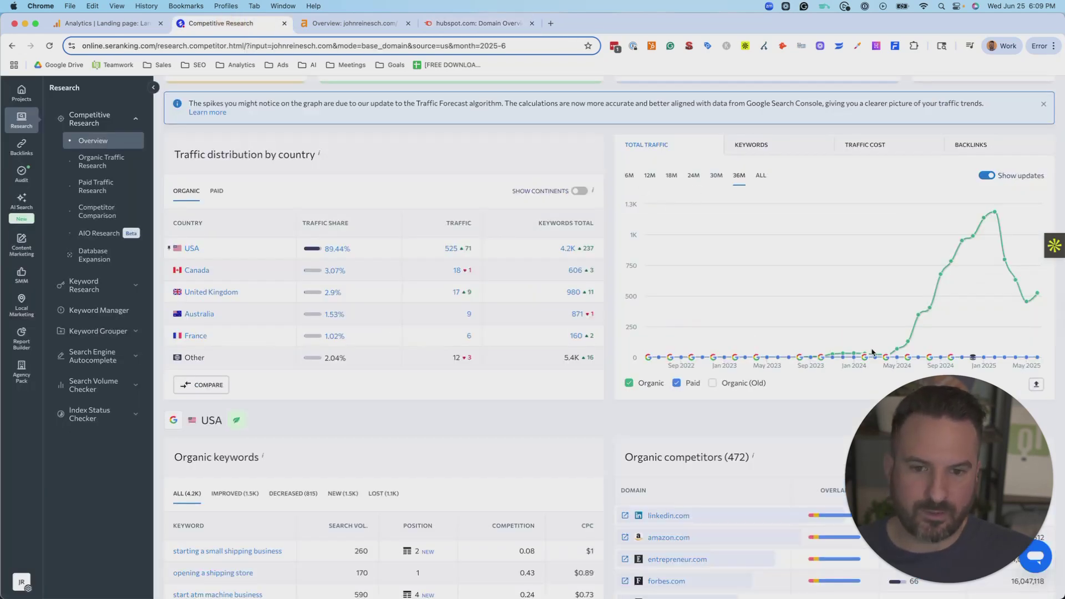
Analyse hubspot.com in SE Ranking and chart only its paid traffic over 36 months
scroll(873, 352, "up", 7)
left_click(346, 167)
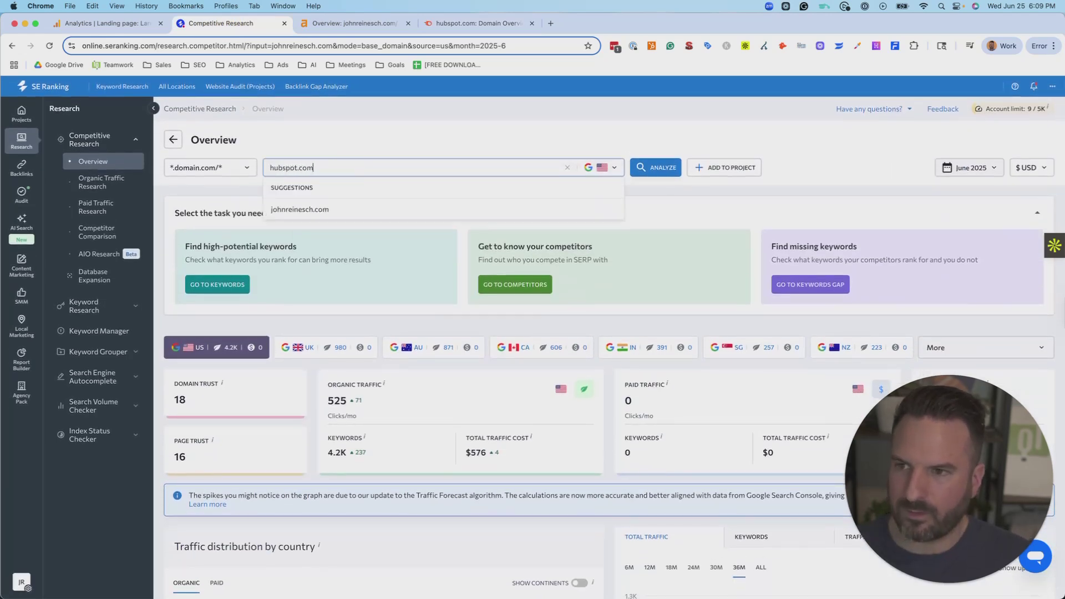
key("Return")
scroll(676, 274, "down", 6)
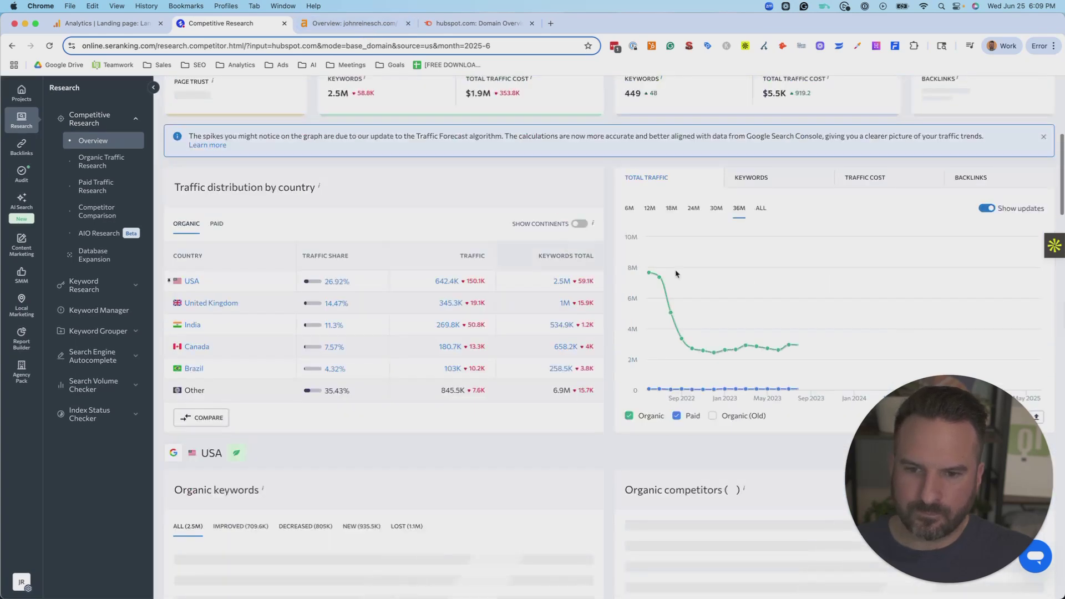
scroll(688, 299, "down", 2)
left_click(629, 344)
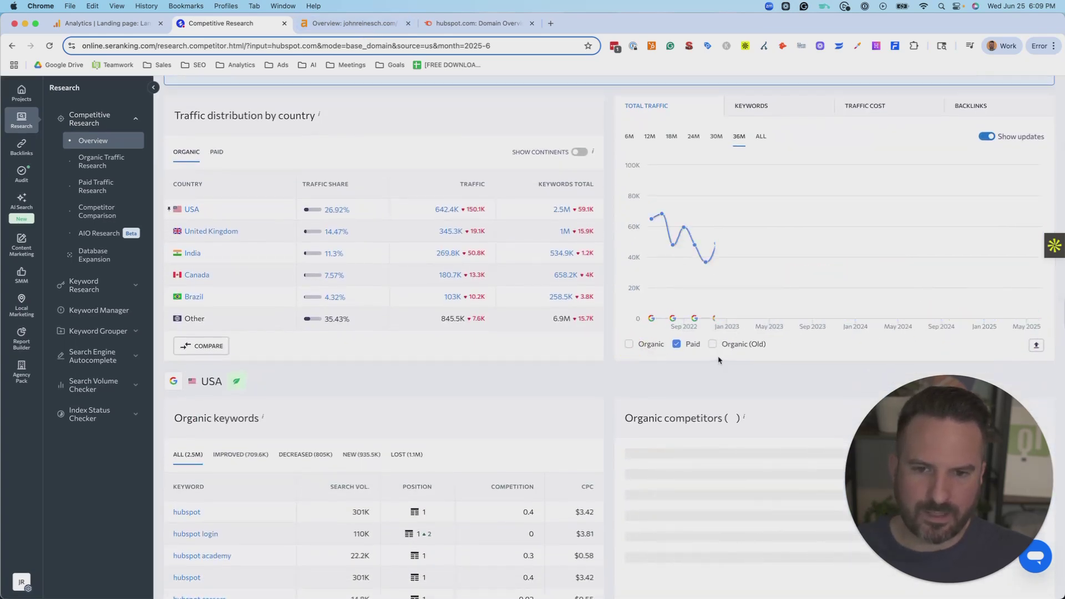
left_click(318, 22)
scroll(285, 107, "up", 15)
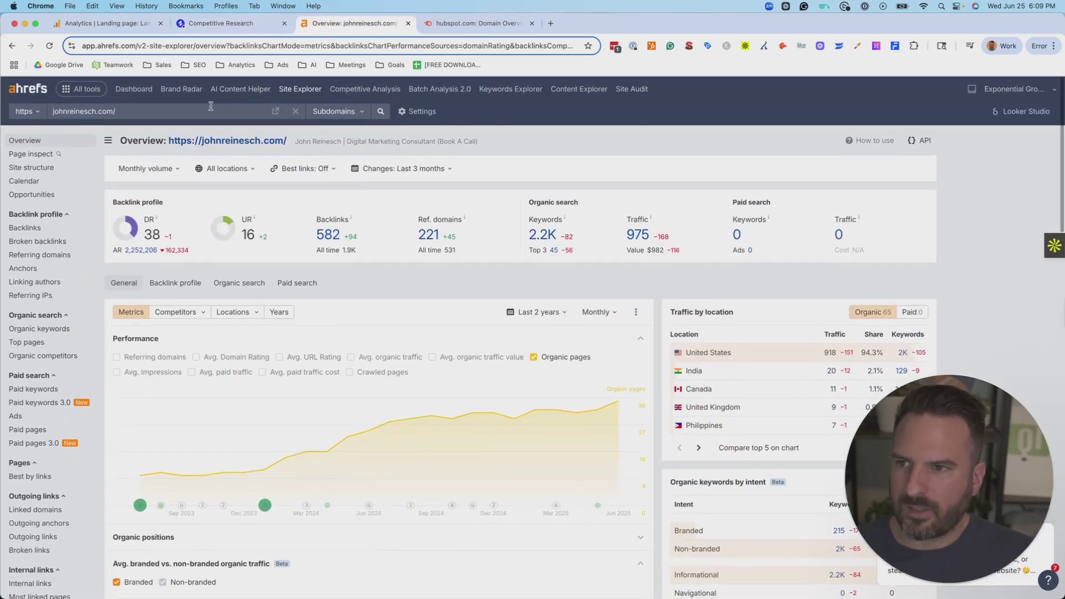
Load hubspot.com in Ahrefs Site Explorer and add Avg. paid traffic (21.1K) to the performance chart
left_click(210, 106)
type("hubspot.com")
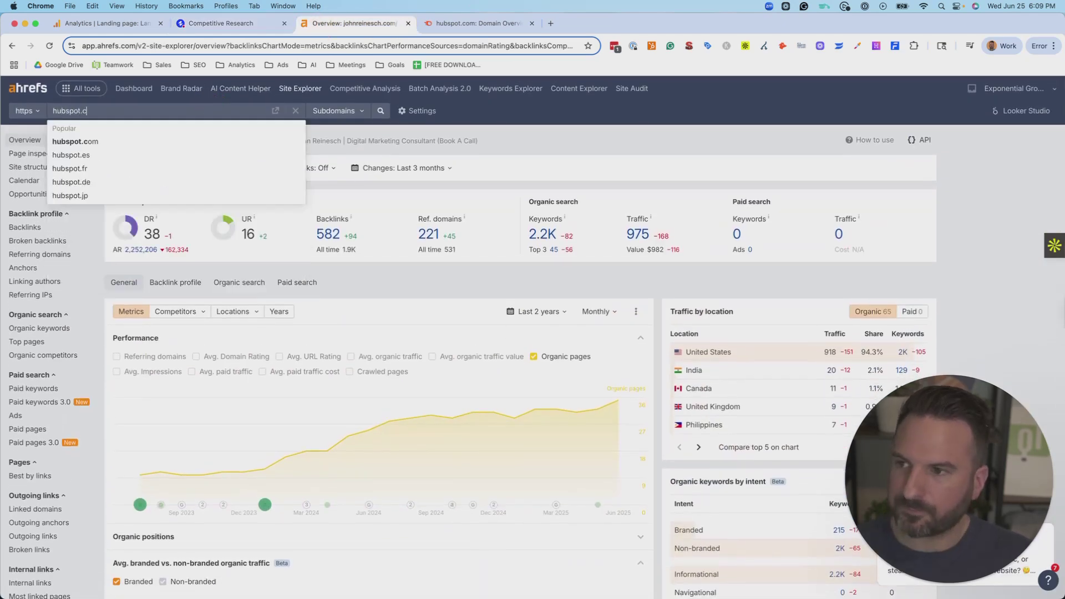
key("Return")
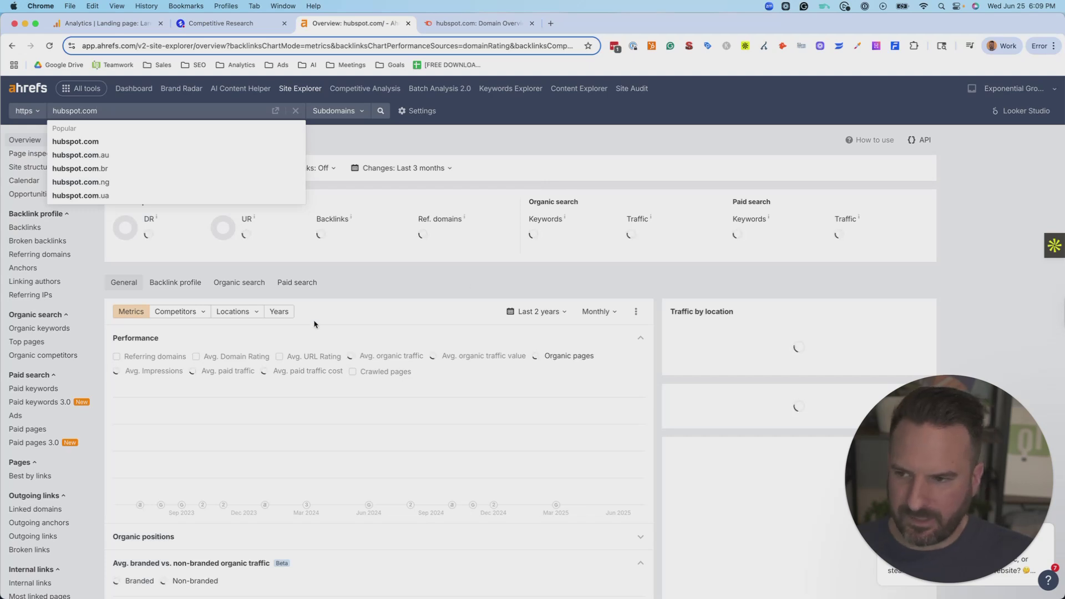
scroll(329, 349, "down", 1)
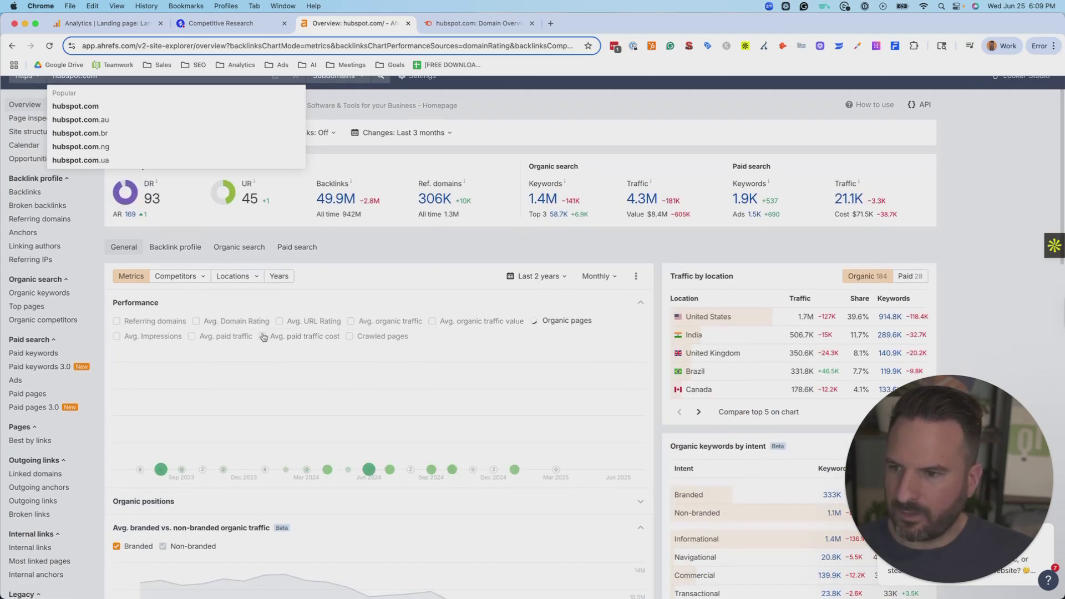
left_click(214, 336)
scroll(225, 346, "down", 1)
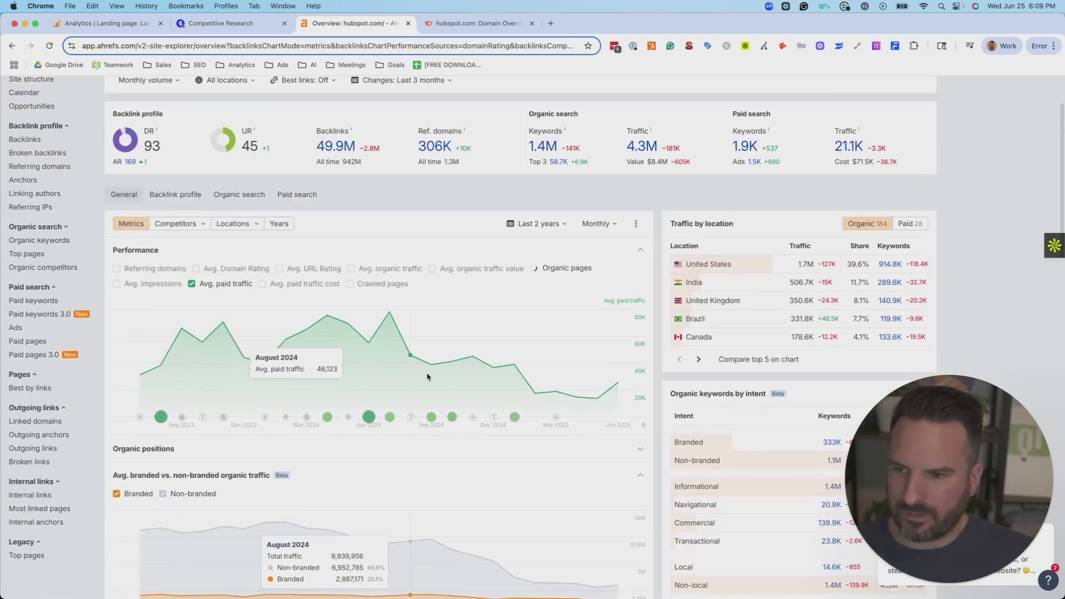
left_click(448, 25)
scroll(503, 288, "down", 2)
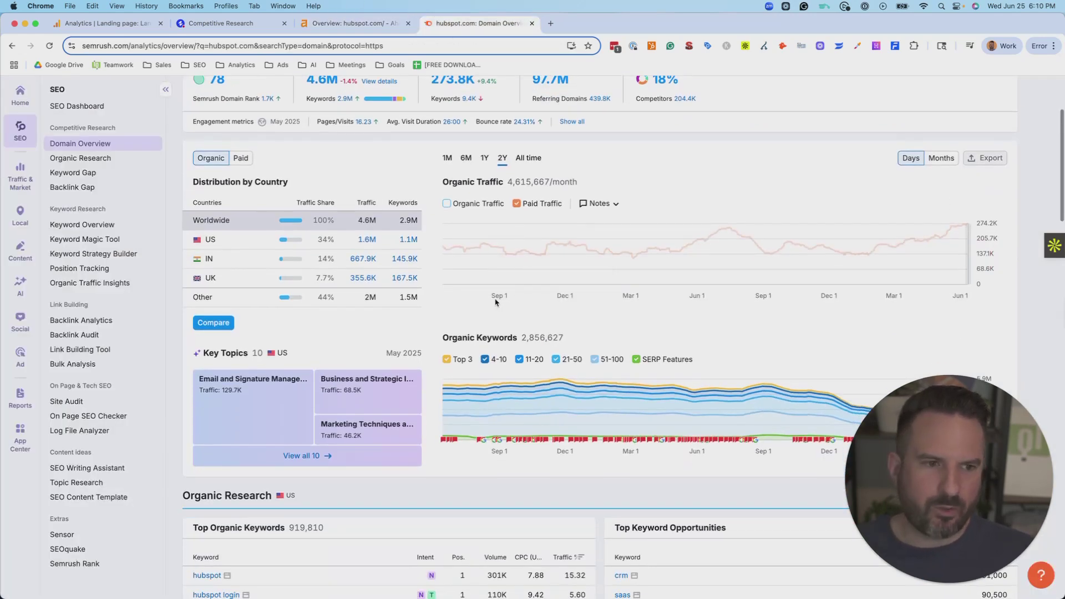
scroll(494, 298, "up", 5)
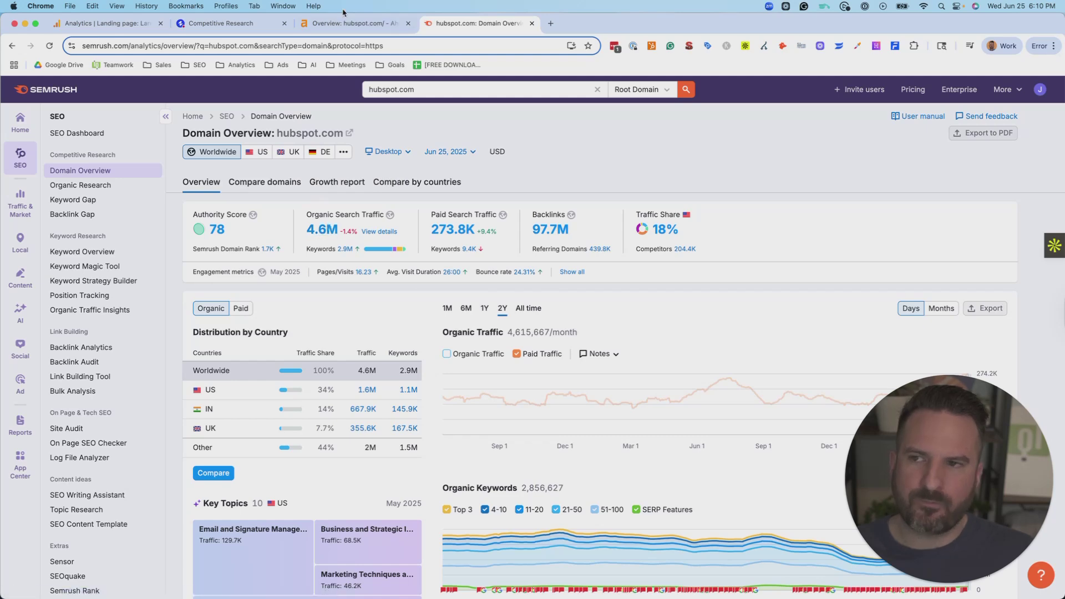
Go back to SE Ranking's hubspot.com overview and review its traffic figures
left_click(334, 25)
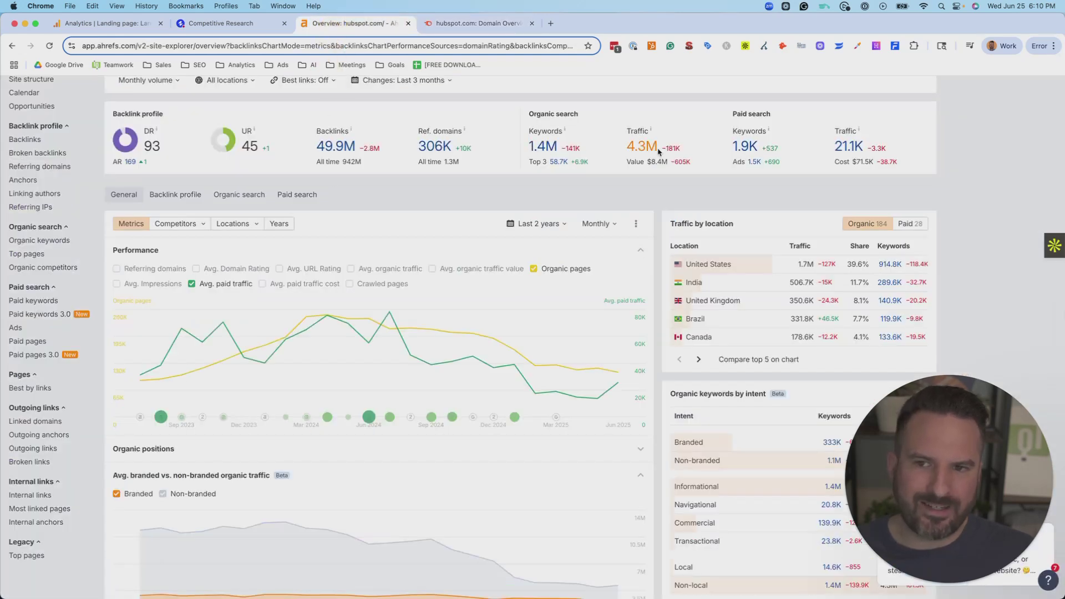
left_click(209, 25)
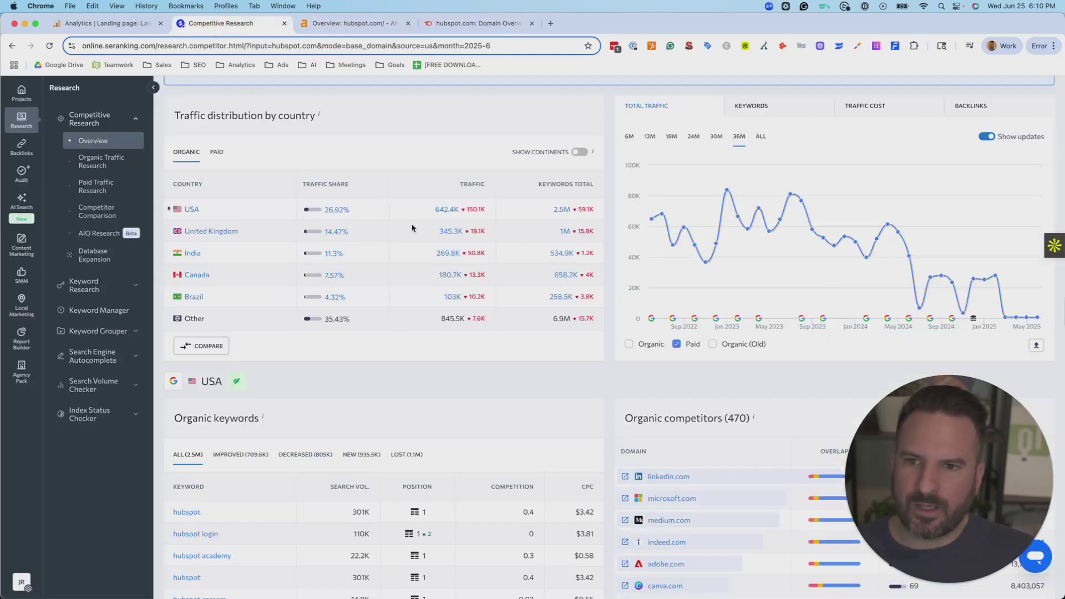
scroll(568, 255, "up", 10)
scroll(557, 266, "down", 2)
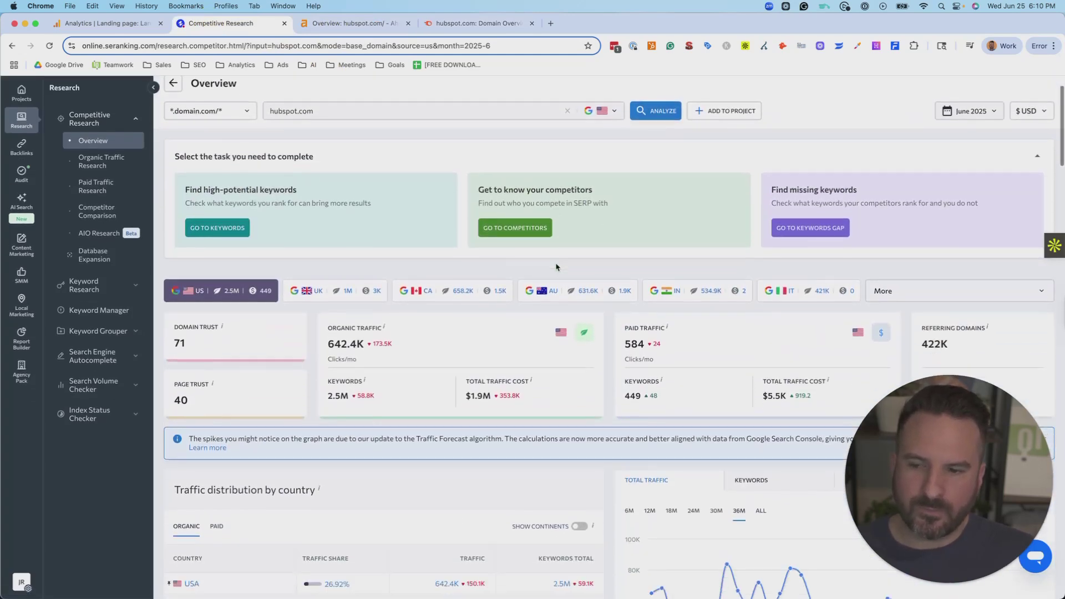
scroll(577, 279, "down", 2)
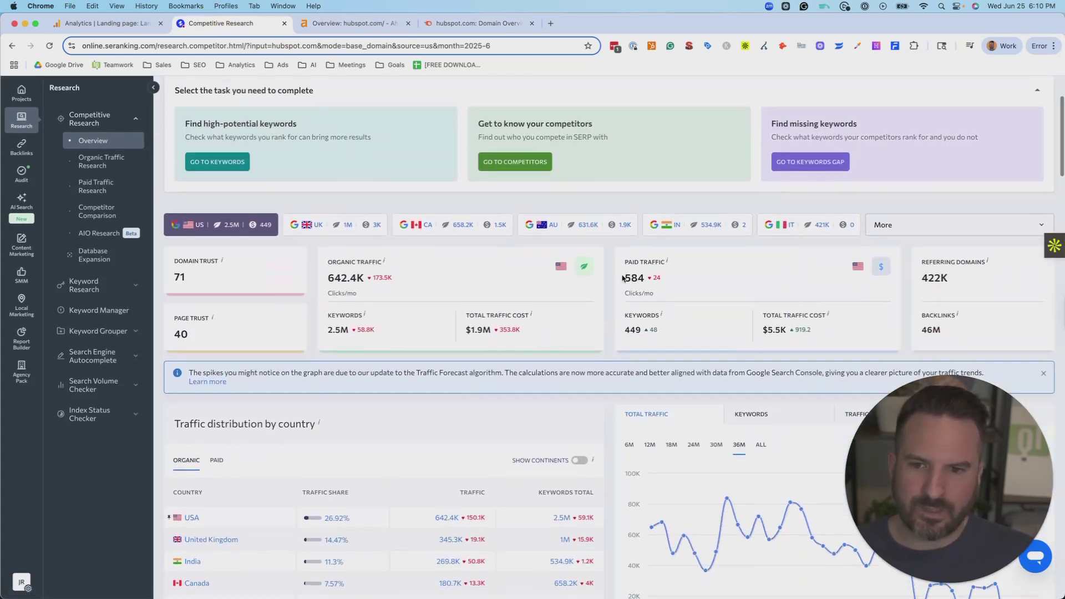
scroll(412, 289, "up", 5)
scroll(494, 286, "down", 3)
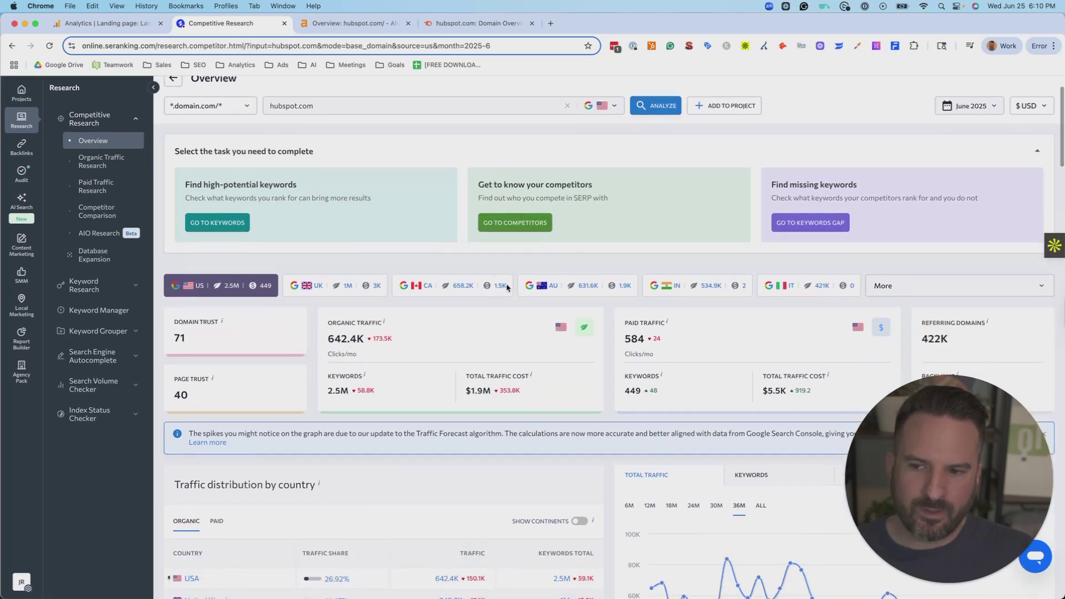
scroll(519, 289, "up", 3)
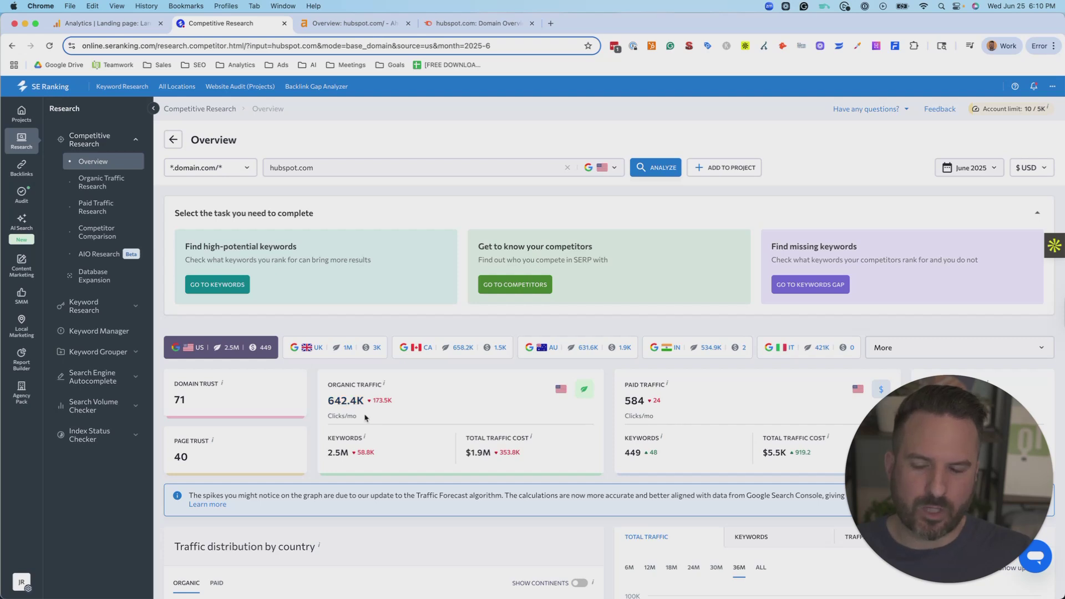
Highlight the 642.4K organic traffic figure against 584 paid clicks, then clear the selection
left_click_drag(316, 402, 419, 413)
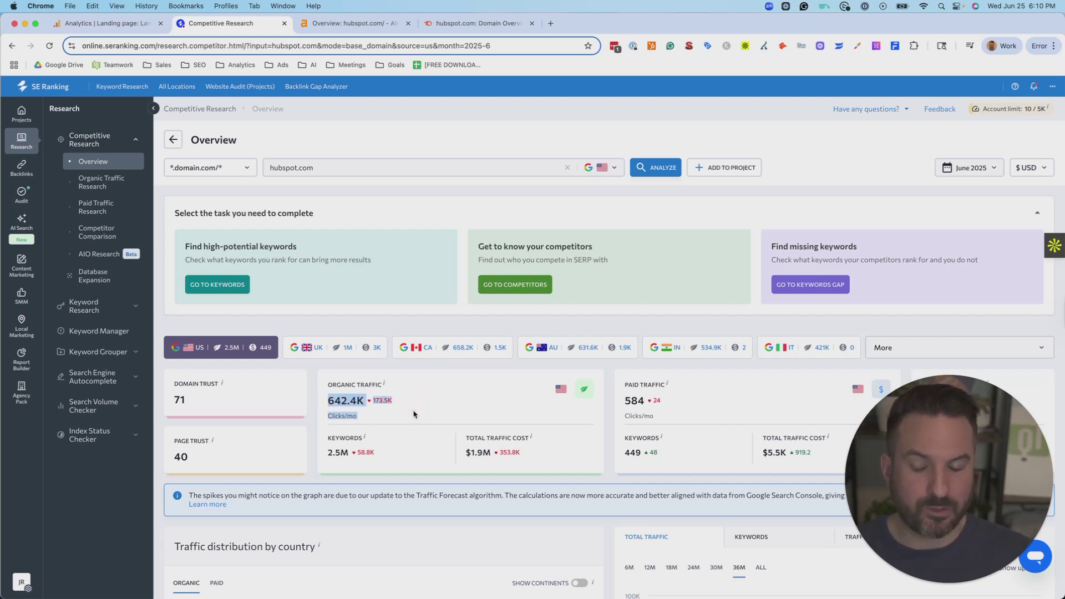
scroll(478, 415, "down", 8)
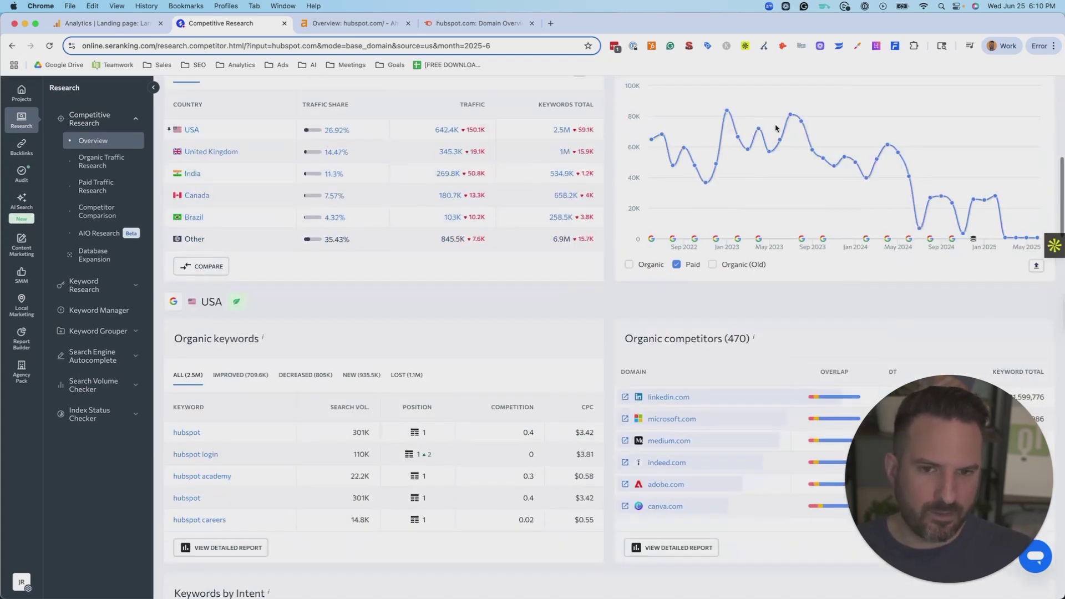
scroll(772, 193, "up", 2)
scroll(771, 193, "up", 1)
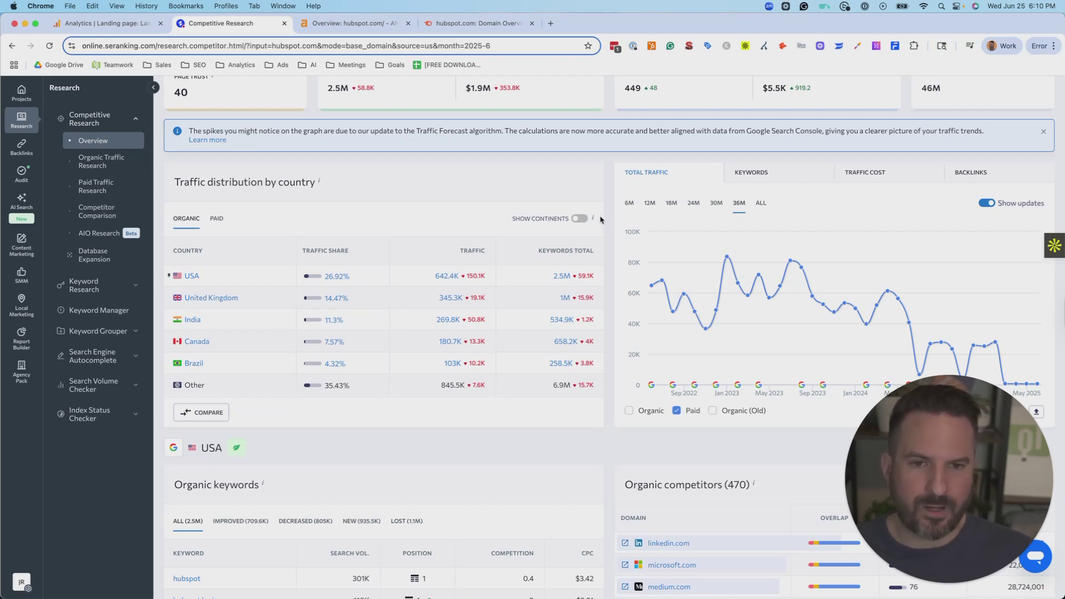
scroll(600, 220, "up", 2)
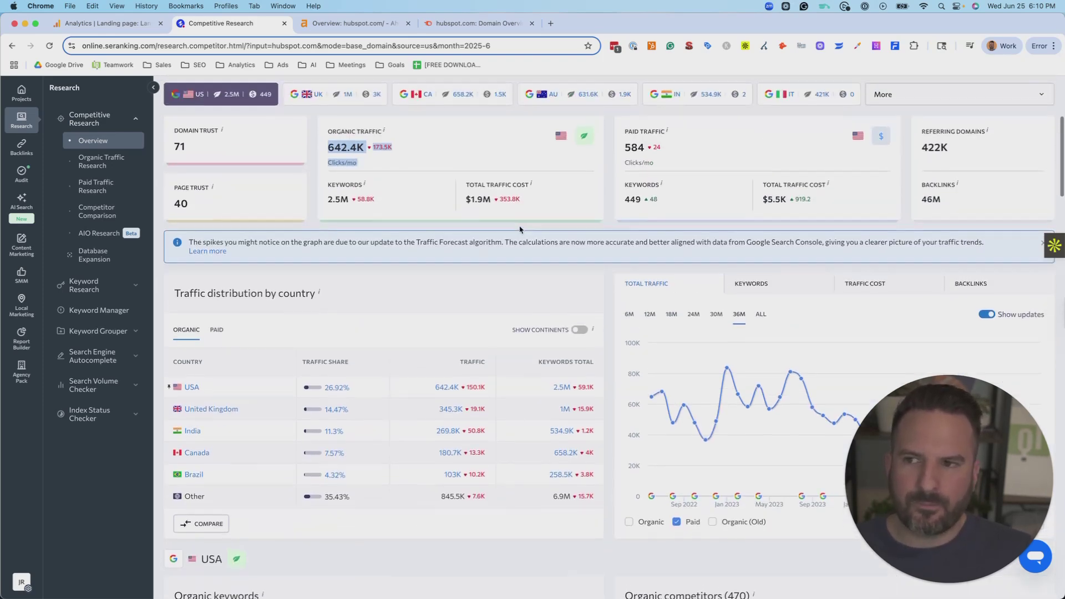
triple_click(346, 149)
scroll(346, 245, "up", 2)
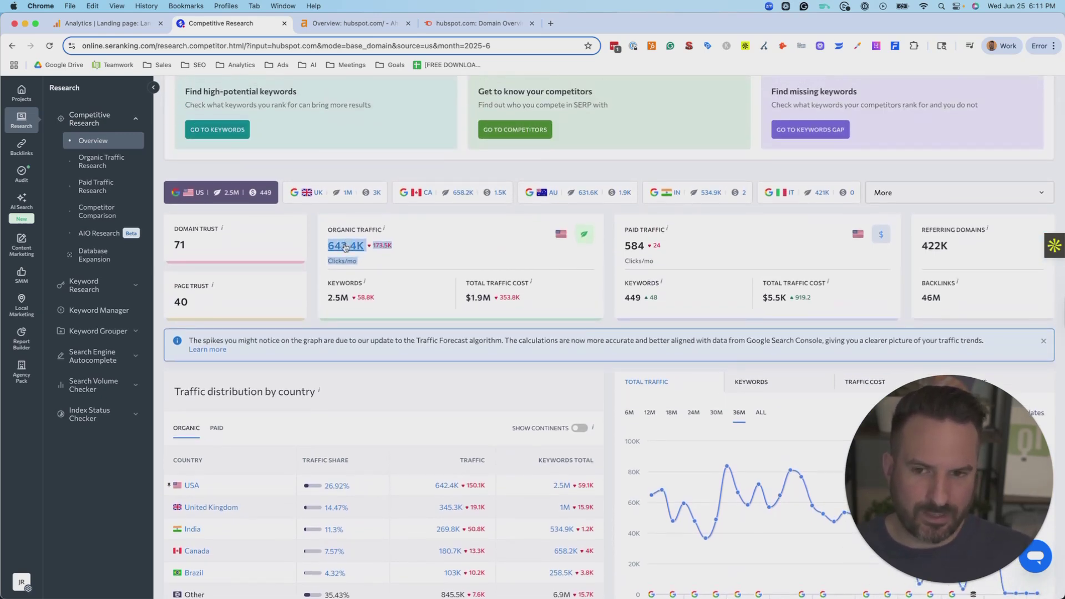
left_click(345, 247)
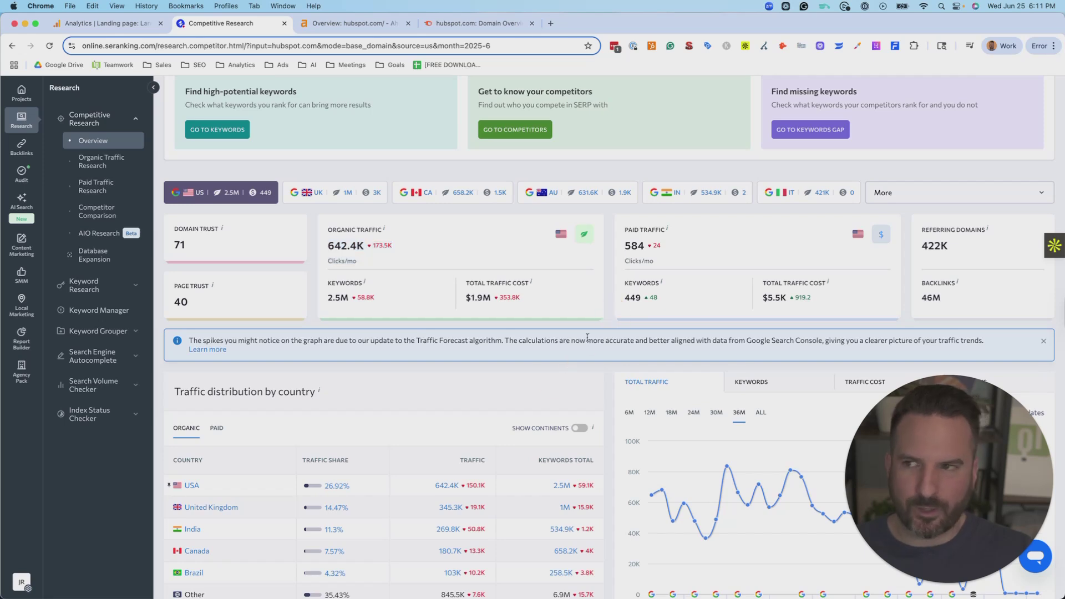